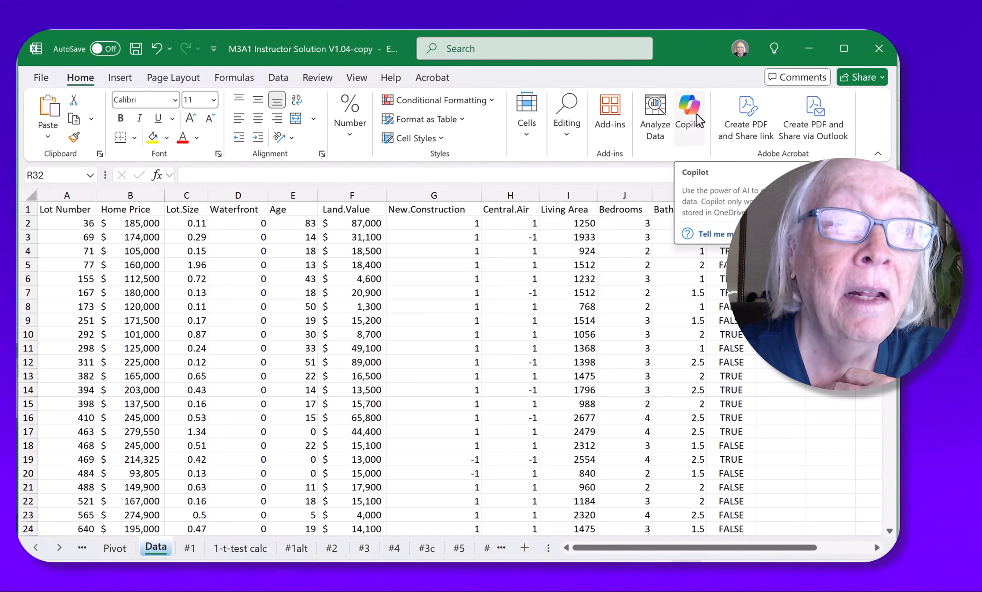
- Open Copilot, view the upload location offered for turning on AutoSave, close the prompt and minimize the workbook
{"action": "left_click", "coordinate": [696, 113]}
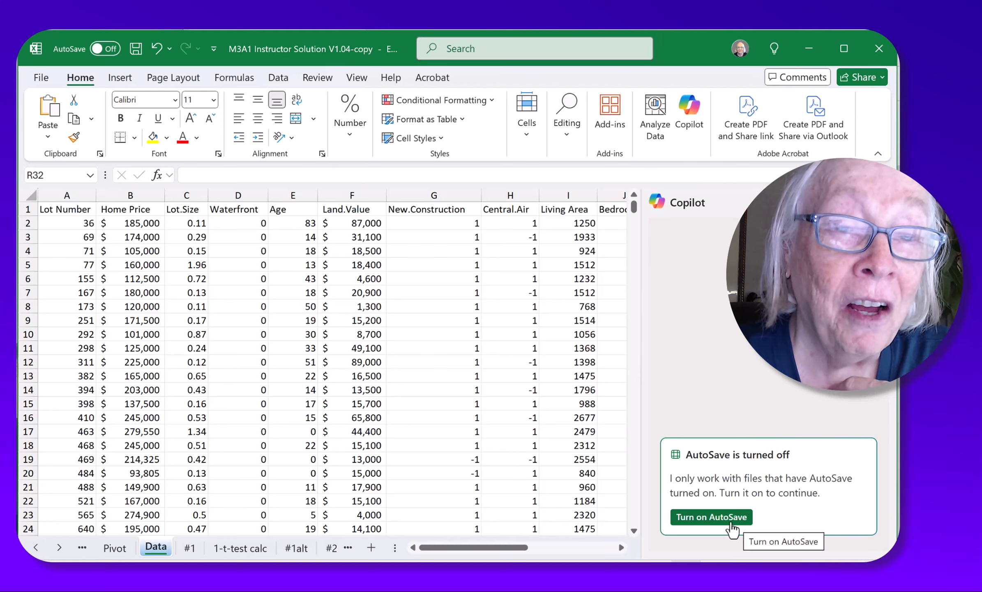
{"action": "left_click", "coordinate": [731, 523]}
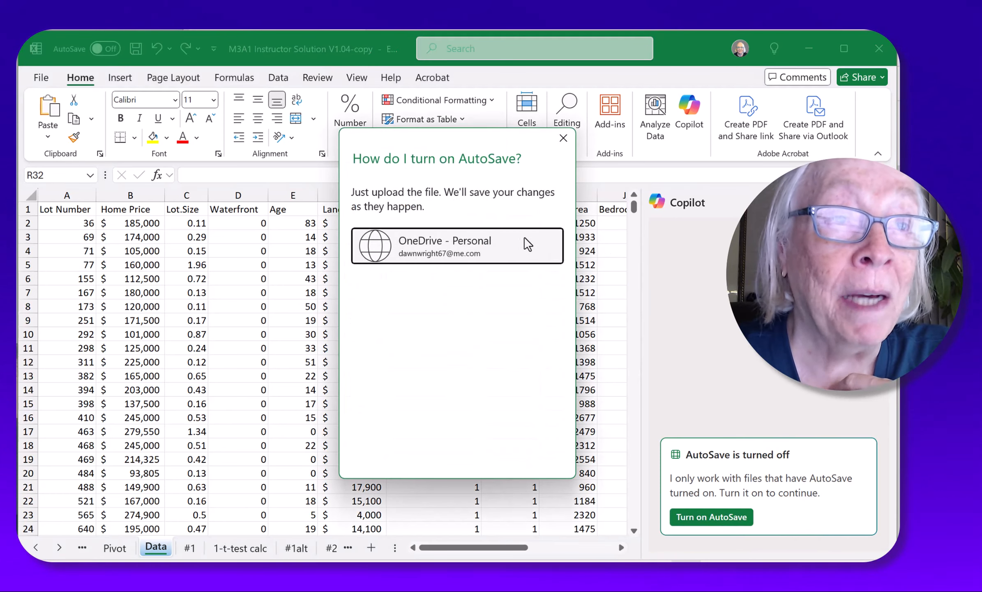
{"action": "left_click", "coordinate": [563, 138]}
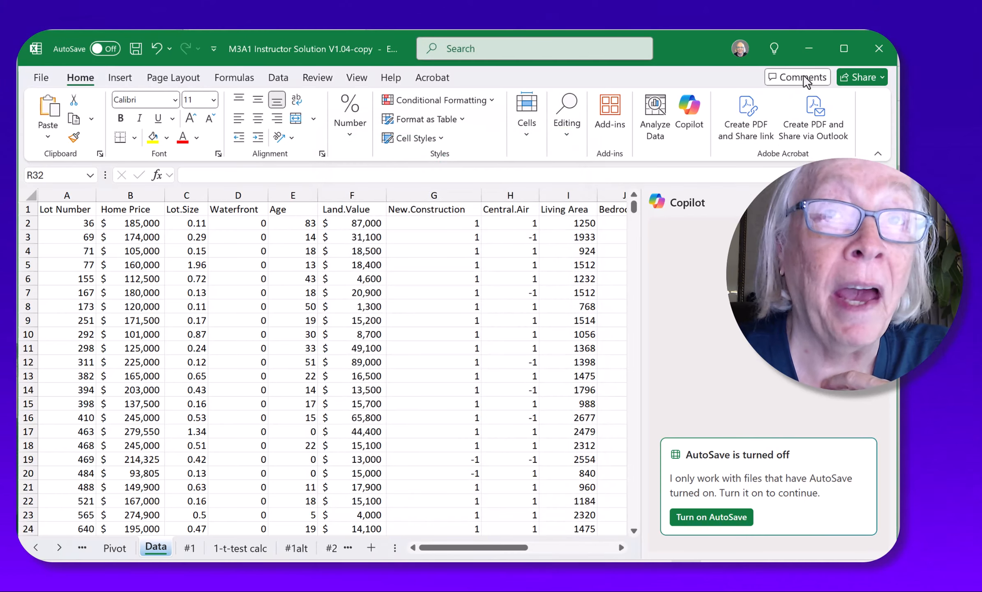
{"action": "left_click", "coordinate": [814, 43]}
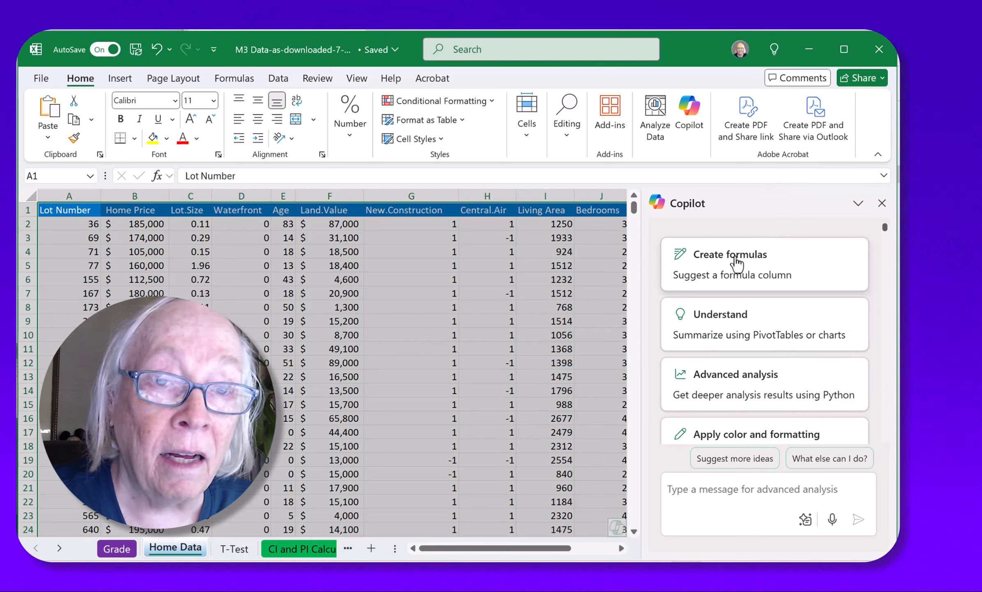
- Examine Copilot's suggestion cards and the chat exchange on splitting Home Data by Fireplace TRUE and False with a pivot table
{"action": "scroll", "coordinate": [738, 265], "scroll_direction": "down", "scroll_amount": 3}
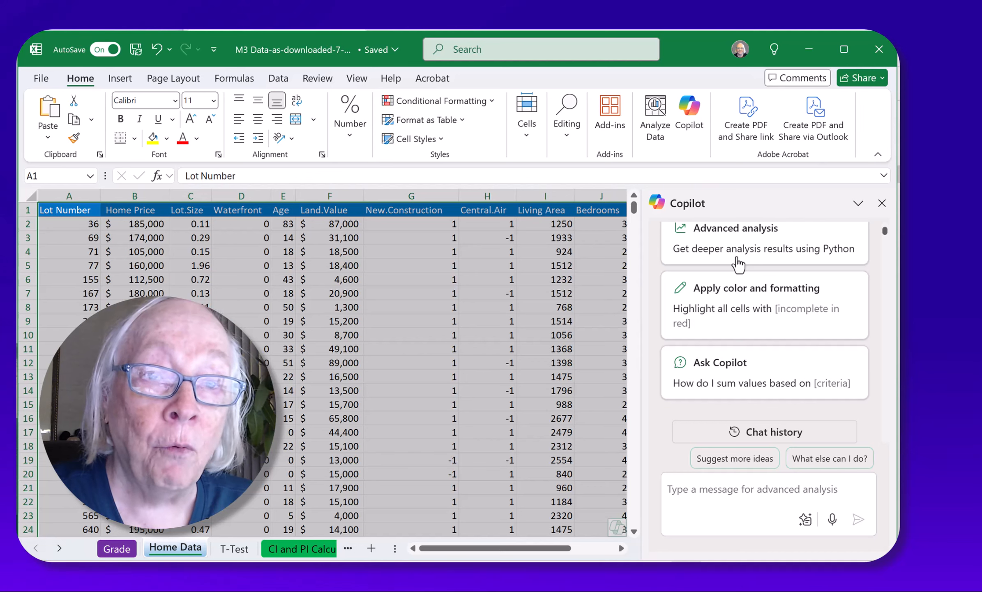
{"action": "scroll", "coordinate": [738, 264], "scroll_direction": "down", "scroll_amount": 5}
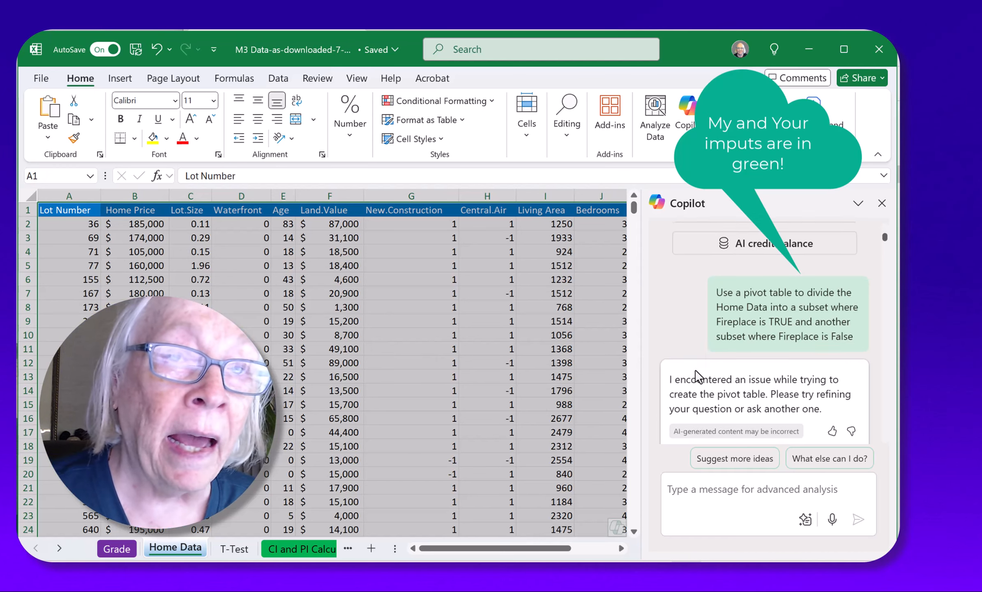
{"action": "scroll", "coordinate": [734, 371], "scroll_direction": "down", "scroll_amount": 2}
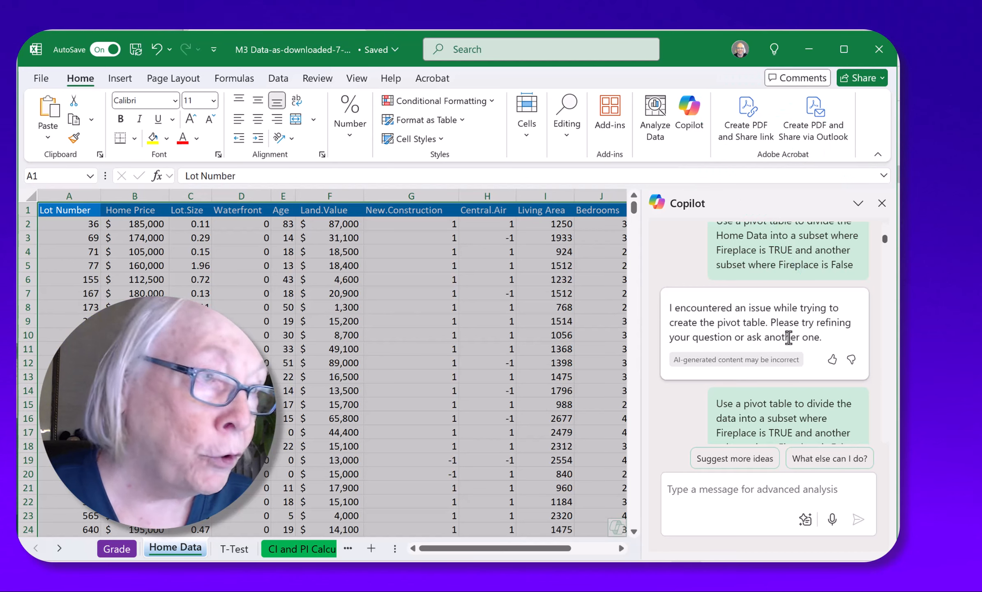
{"action": "scroll", "coordinate": [783, 316], "scroll_direction": "up", "scroll_amount": 2}
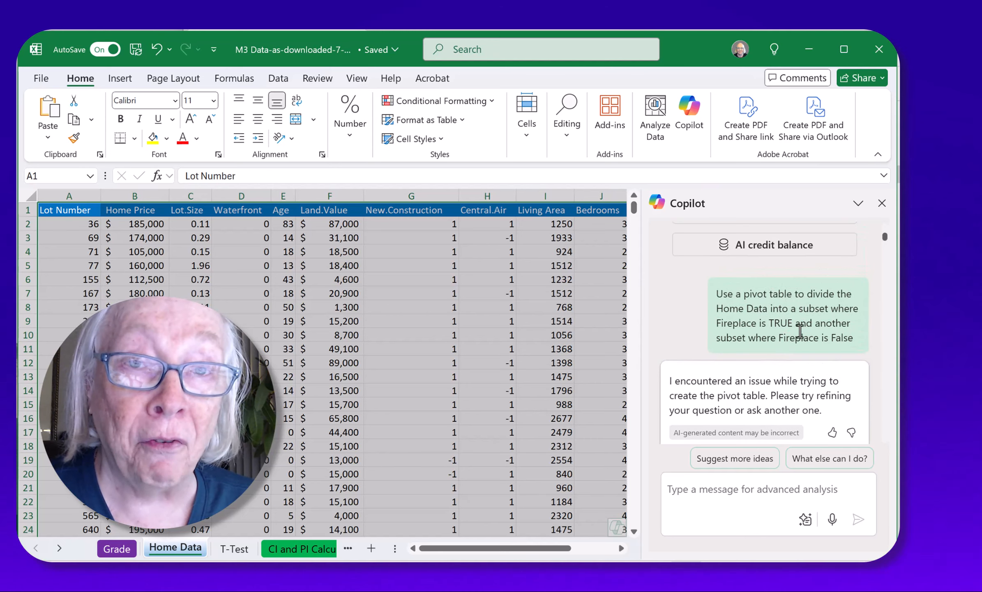
{"action": "scroll", "coordinate": [793, 321], "scroll_direction": "down", "scroll_amount": 4}
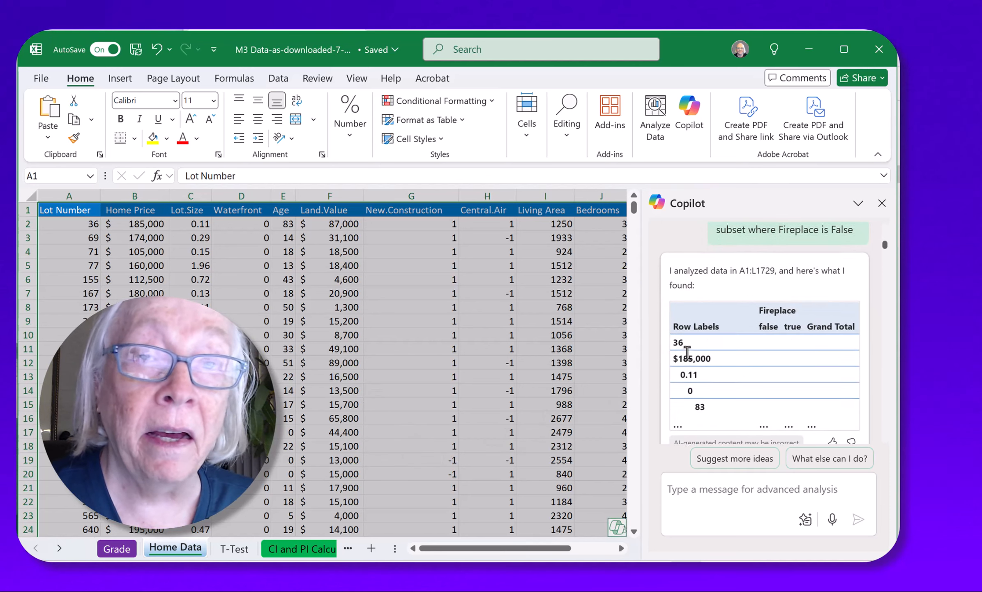
{"action": "scroll", "coordinate": [687, 352], "scroll_direction": "up", "scroll_amount": 2}
{"action": "scroll", "coordinate": [687, 353], "scroll_direction": "down", "scroll_amount": 4}
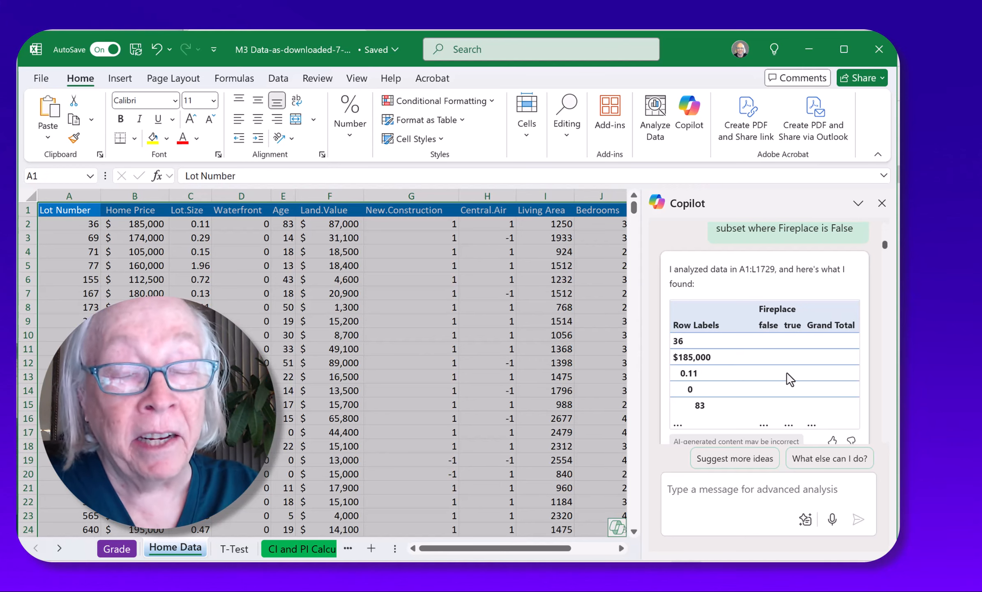
{"action": "scroll", "coordinate": [786, 364], "scroll_direction": "down", "scroll_amount": 5}
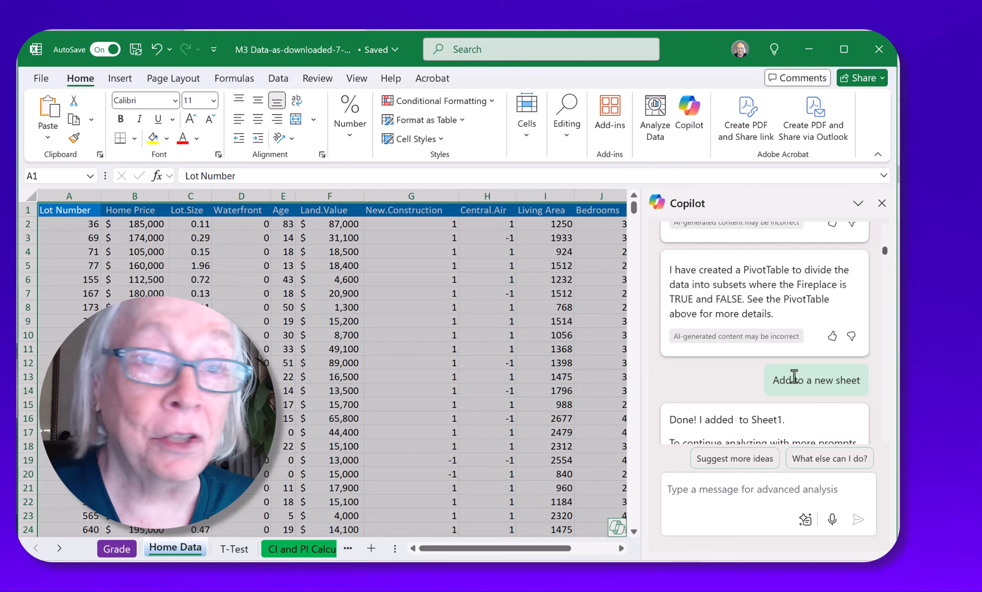
- Review the follow-up chat about adding pivot tables to new sheets and finding the average Home Price where Fireplace is True
{"action": "scroll", "coordinate": [794, 376], "scroll_direction": "down", "scroll_amount": 2}
{"action": "scroll", "coordinate": [780, 364], "scroll_direction": "down", "scroll_amount": 2}
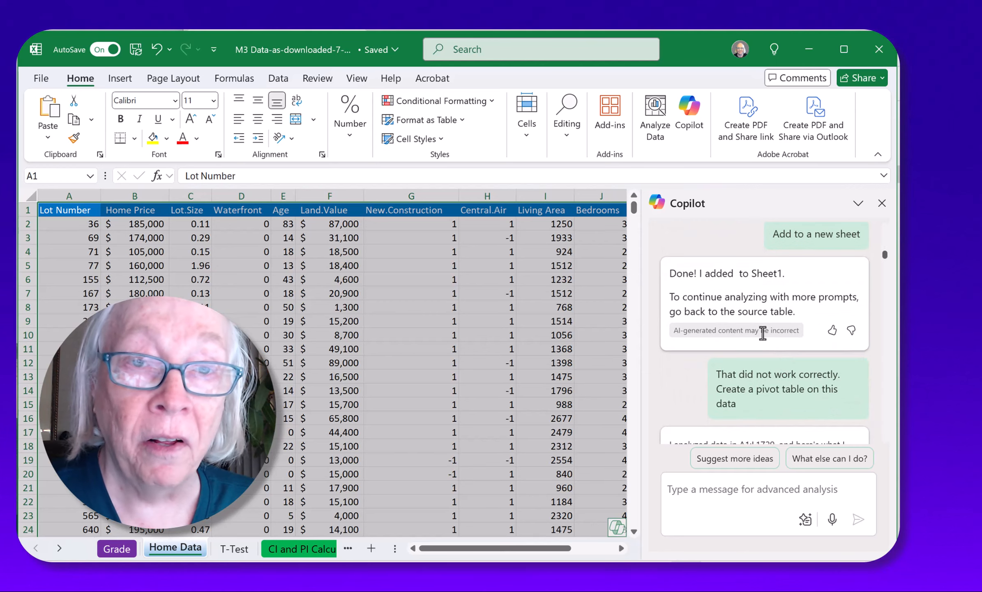
{"action": "scroll", "coordinate": [762, 337], "scroll_direction": "down", "scroll_amount": 2}
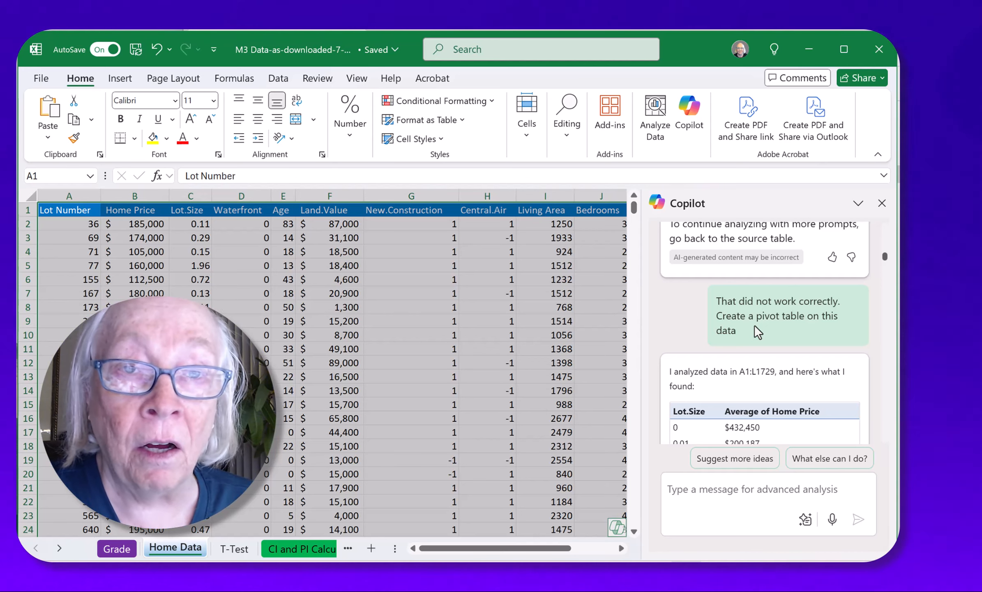
{"action": "scroll", "coordinate": [754, 325], "scroll_direction": "down", "scroll_amount": 4}
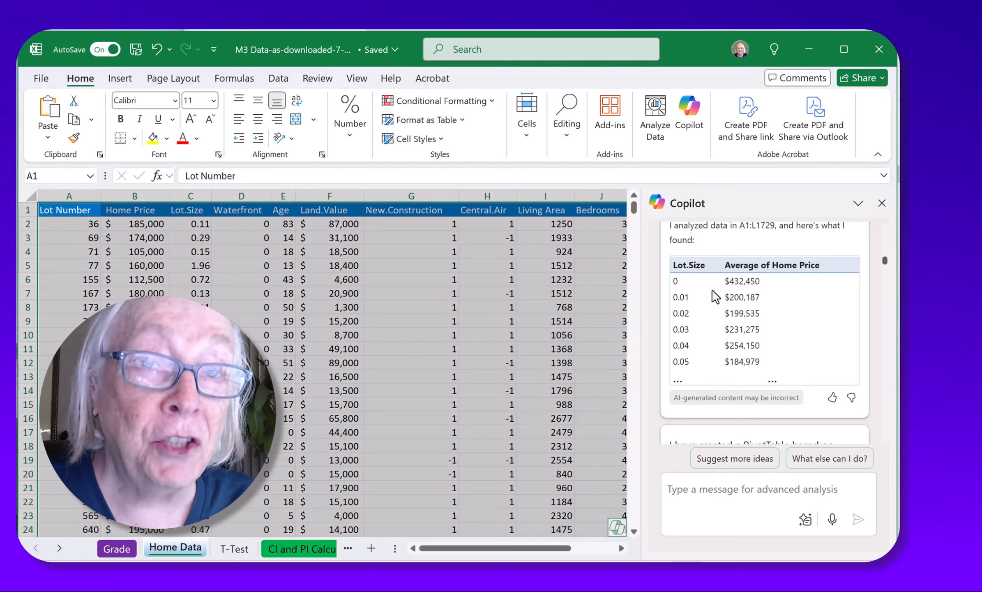
{"action": "scroll", "coordinate": [727, 288], "scroll_direction": "down", "scroll_amount": 3}
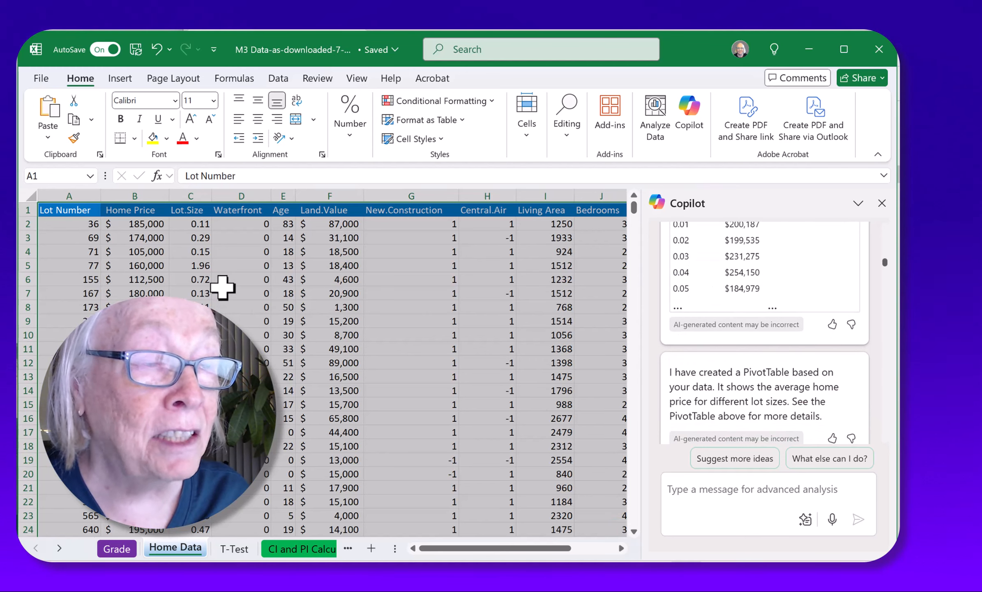
{"action": "scroll", "coordinate": [221, 288], "scroll_direction": "down", "scroll_amount": 4}
{"action": "scroll", "coordinate": [221, 287], "scroll_direction": "down", "scroll_amount": 2}
{"action": "scroll", "coordinate": [222, 287], "scroll_direction": "up", "scroll_amount": 6}
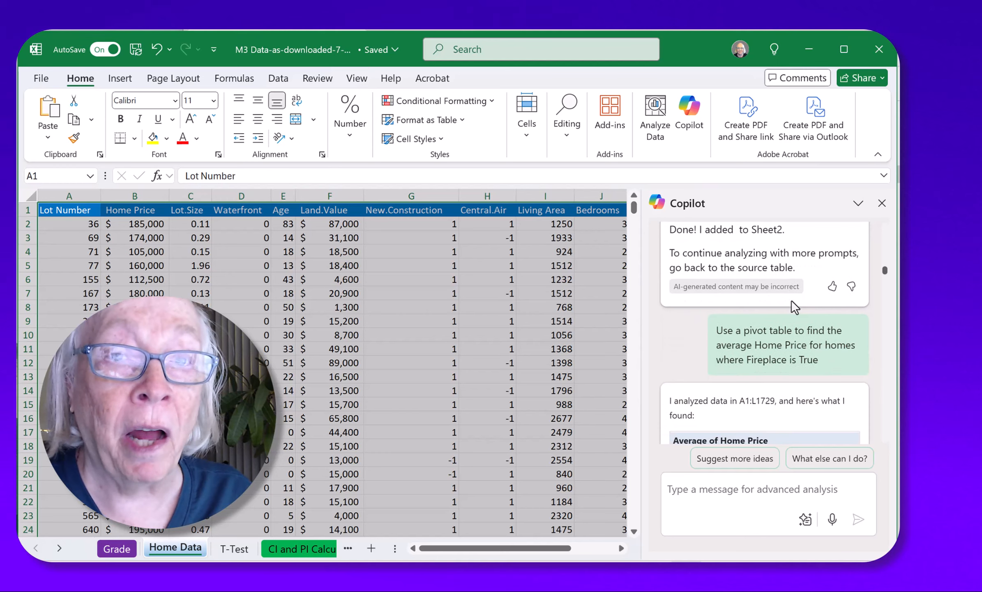
{"action": "scroll", "coordinate": [783, 279], "scroll_direction": "down", "scroll_amount": 2}
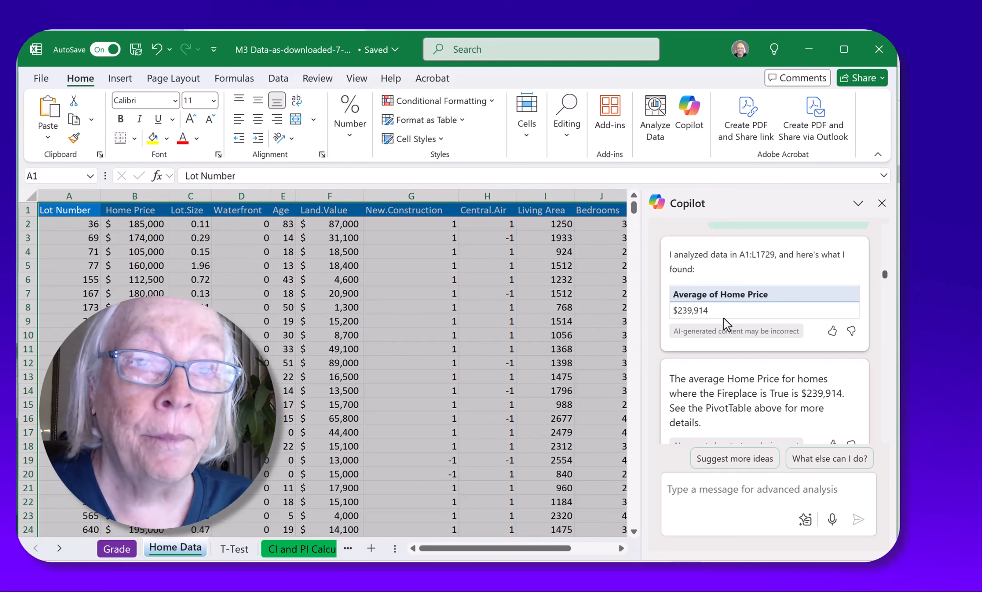
{"action": "scroll", "coordinate": [726, 315], "scroll_direction": "down", "scroll_amount": 5}
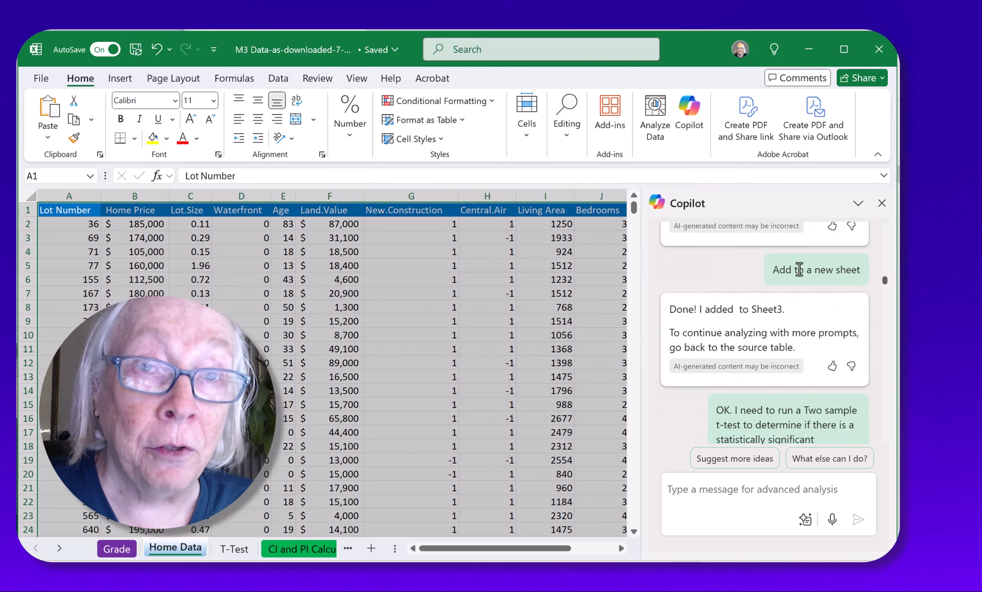
- Read the two-sample t-test prompt with an alpha of 0.05 and Copilot's Advanced analysis explanation
{"action": "scroll", "coordinate": [801, 277], "scroll_direction": "down", "scroll_amount": 5}
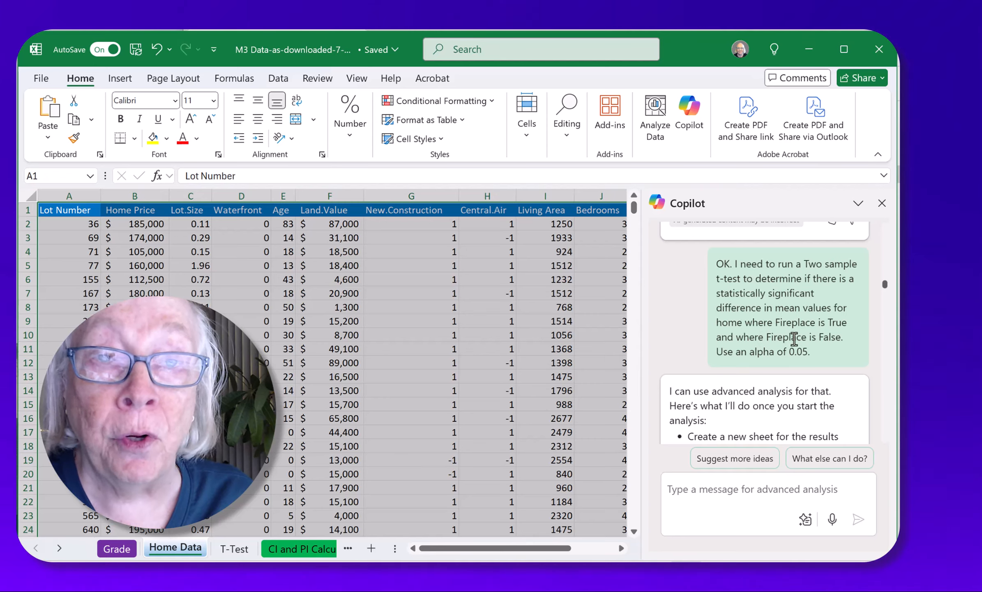
{"action": "scroll", "coordinate": [809, 304], "scroll_direction": "down", "scroll_amount": 2}
{"action": "scroll", "coordinate": [807, 297], "scroll_direction": "down", "scroll_amount": 2}
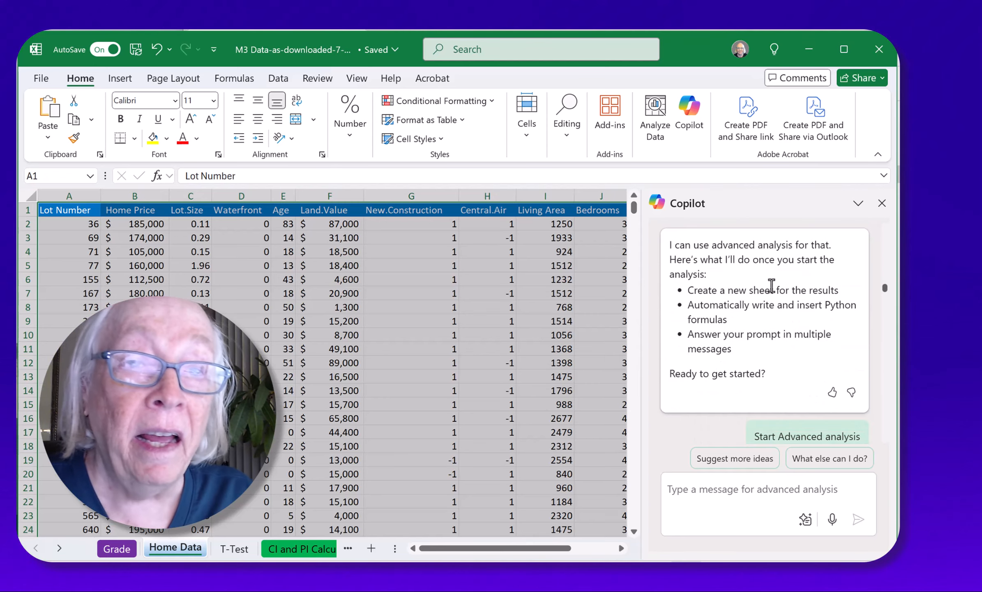
{"action": "scroll", "coordinate": [771, 285], "scroll_direction": "down", "scroll_amount": 2}
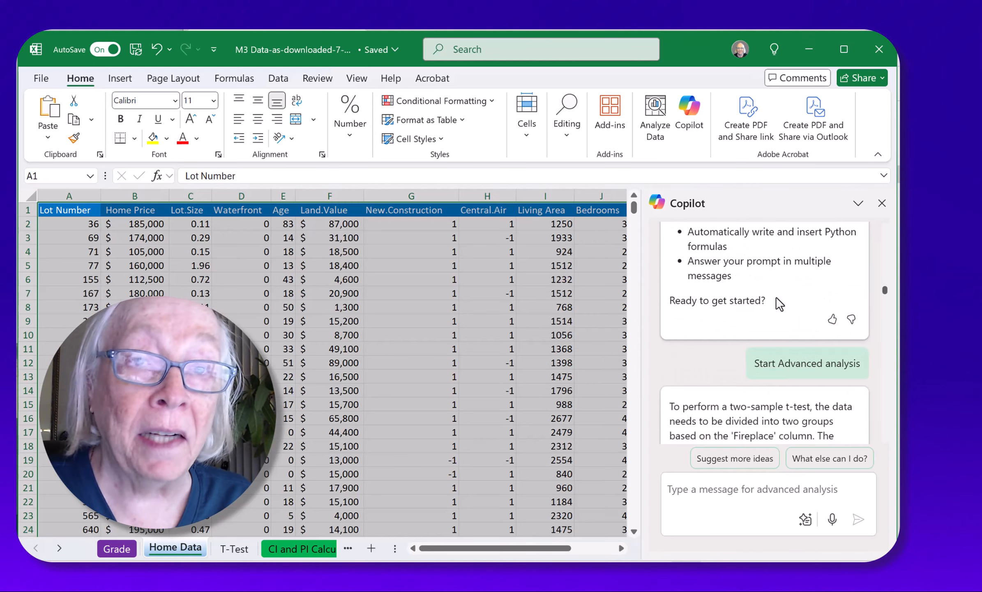
{"action": "scroll", "coordinate": [784, 363], "scroll_direction": "down", "scroll_amount": 2}
{"action": "scroll", "coordinate": [787, 298], "scroll_direction": "down", "scroll_amount": 2}
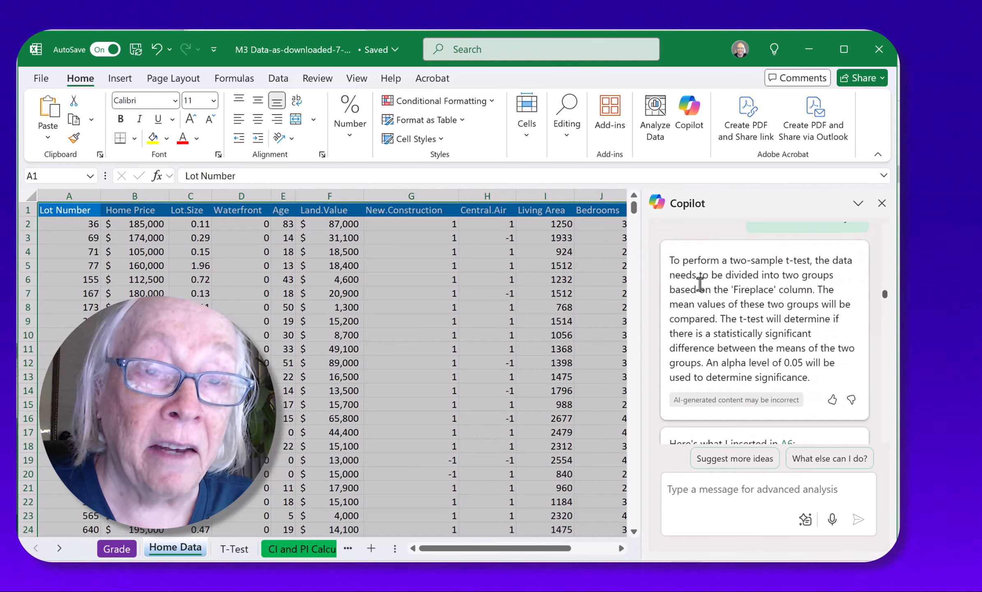
{"action": "scroll", "coordinate": [698, 288], "scroll_direction": "down", "scroll_amount": 4}
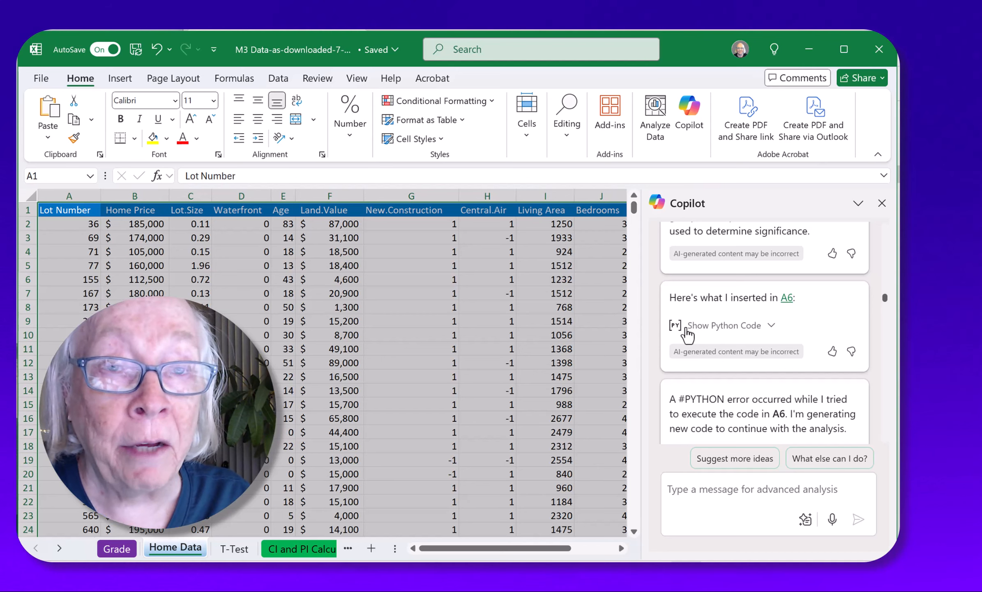
- Expand the Python code inserted in A6 and read on through the error replies to the repeated t-test prompt
{"action": "left_click", "coordinate": [768, 329]}
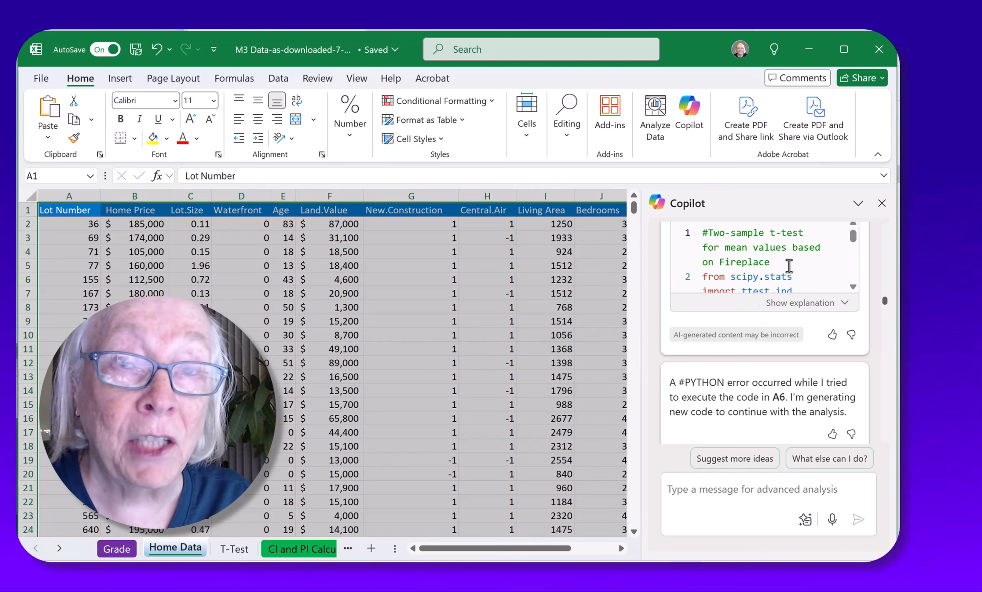
{"action": "mouse_move", "coordinate": [850, 241]}
{"action": "left_mouse_down"}
{"action": "mouse_move", "coordinate": [845, 272]}
{"action": "mouse_move", "coordinate": [850, 238]}
{"action": "left_mouse_up"}
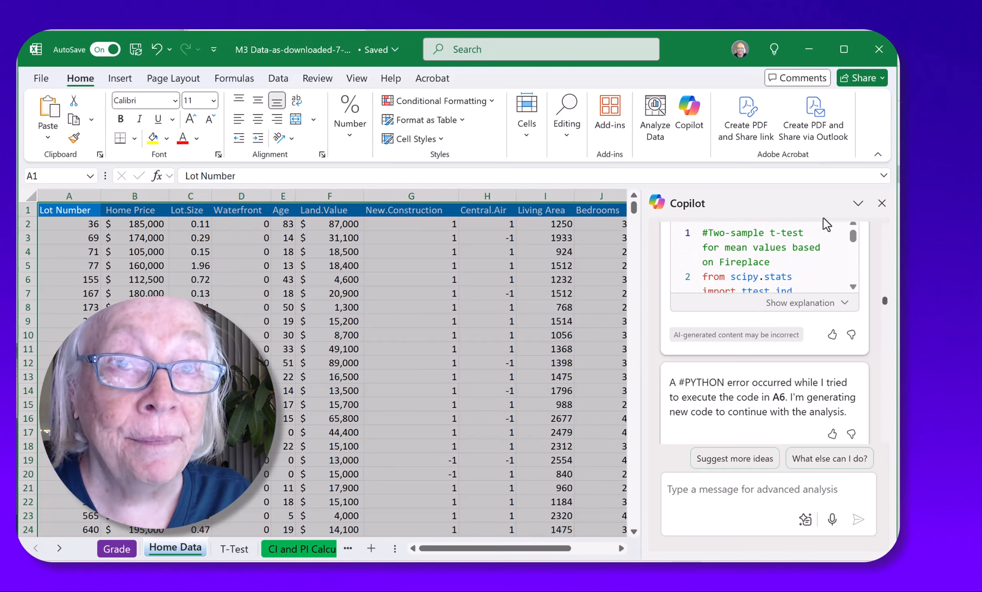
{"action": "scroll", "coordinate": [848, 282], "scroll_direction": "up", "scroll_amount": 2}
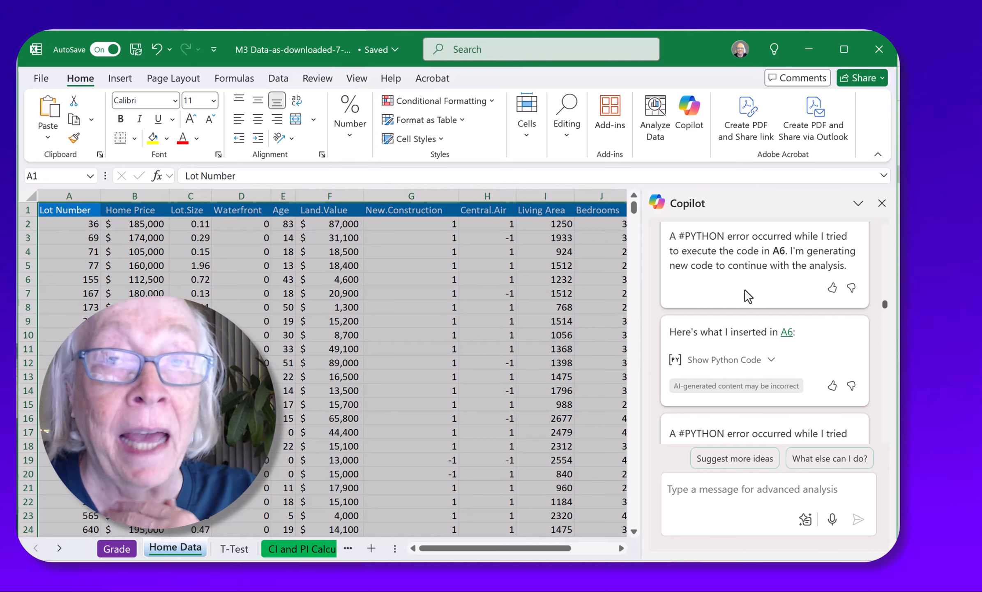
{"action": "scroll", "coordinate": [747, 295], "scroll_direction": "down", "scroll_amount": 2}
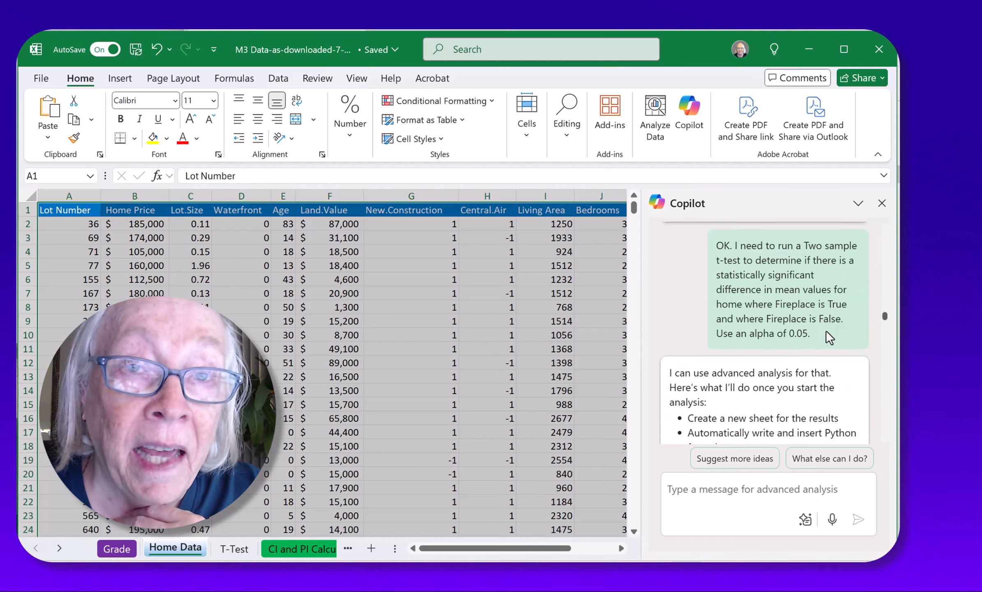
{"action": "scroll", "coordinate": [781, 325], "scroll_direction": "down", "scroll_amount": 2}
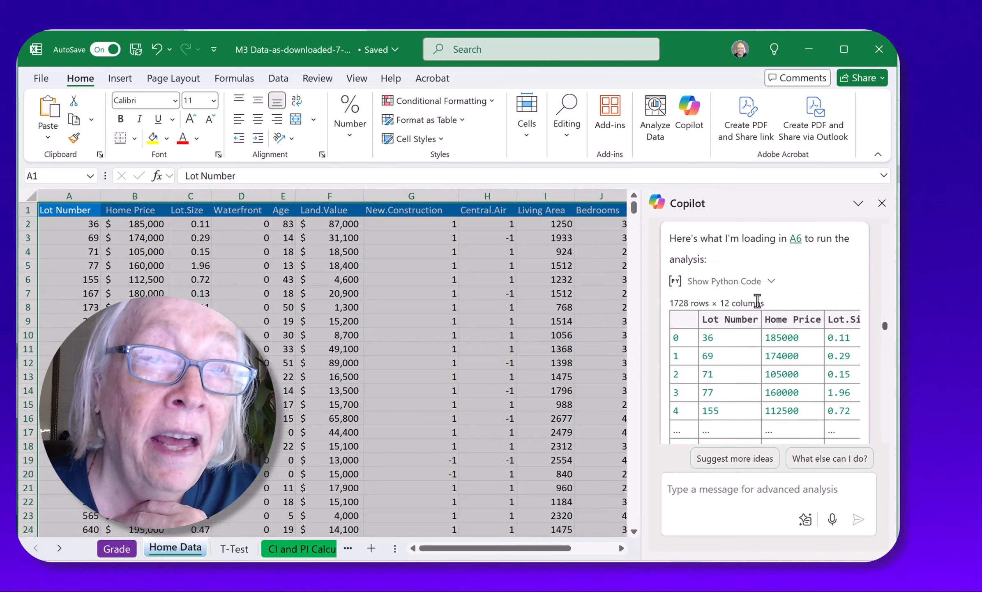
- Show and hide the Python code that loads the data in A6, and examine the t-test results and home price histograms
{"action": "left_click", "coordinate": [772, 284]}
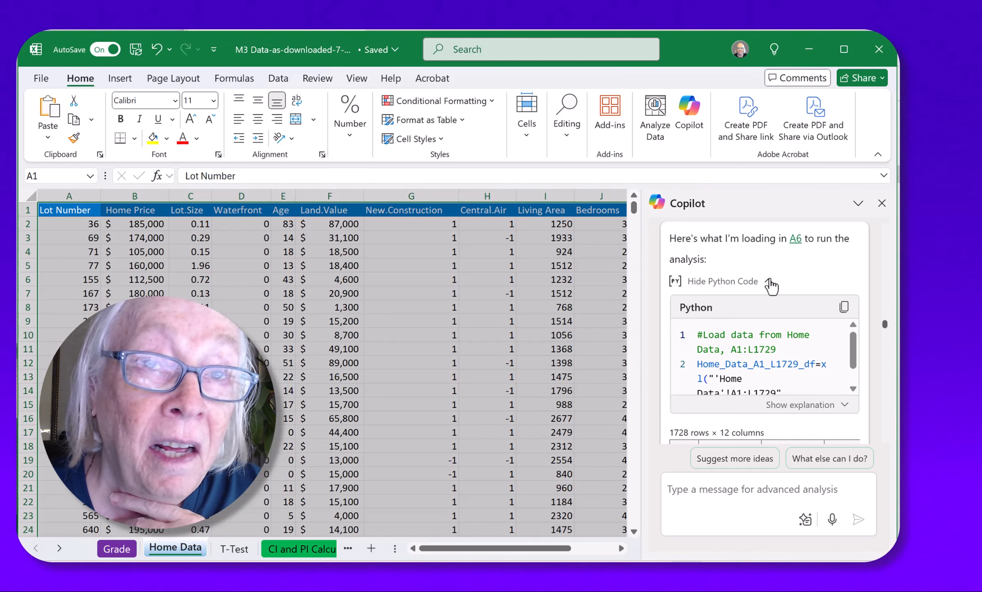
{"action": "left_click", "coordinate": [772, 284]}
{"action": "scroll", "coordinate": [772, 283], "scroll_direction": "down", "scroll_amount": 2}
{"action": "scroll", "coordinate": [771, 284], "scroll_direction": "down", "scroll_amount": 6}
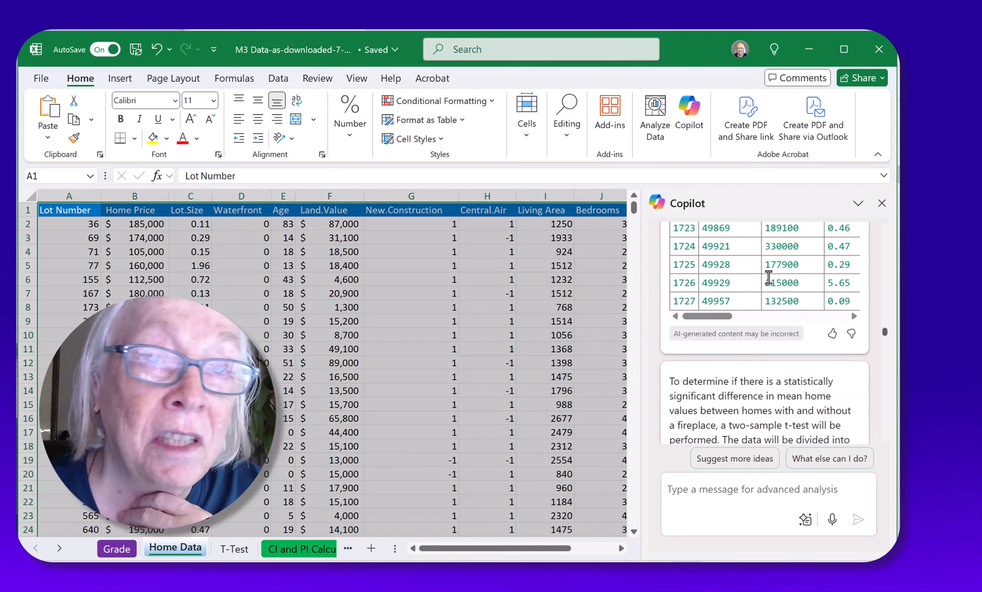
{"action": "scroll", "coordinate": [764, 308], "scroll_direction": "down", "scroll_amount": 4}
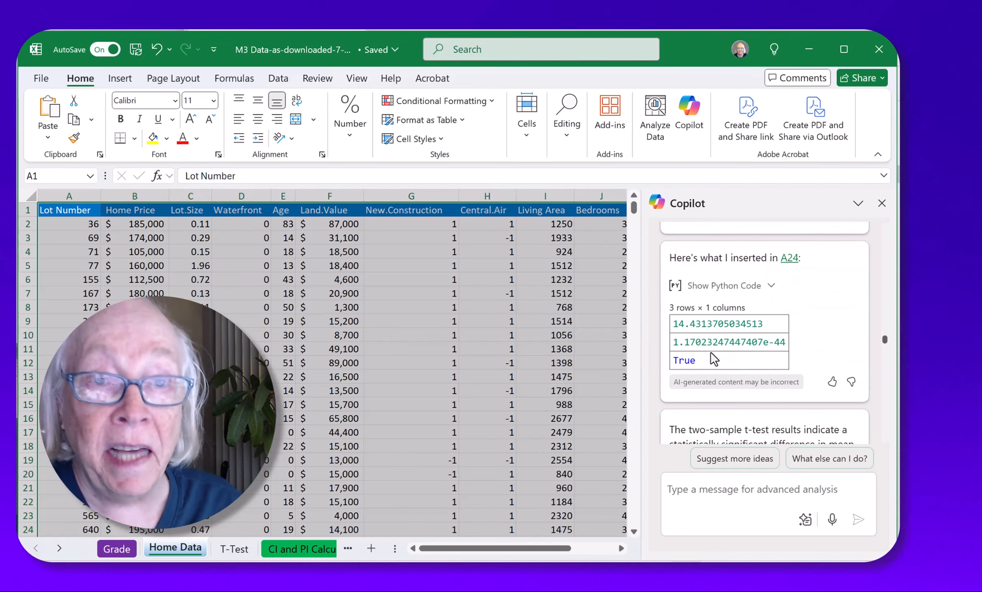
{"action": "scroll", "coordinate": [714, 359], "scroll_direction": "down", "scroll_amount": 4}
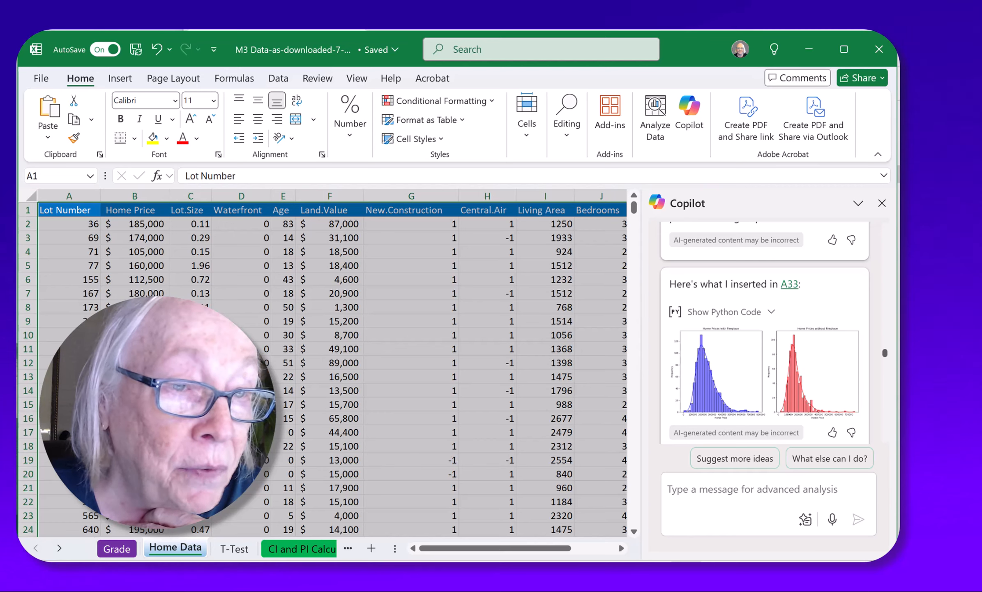
- Go through the workbook's sheets to Sheet1, which holds the Fireplace pivot table
{"action": "left_click", "coordinate": [327, 549]}
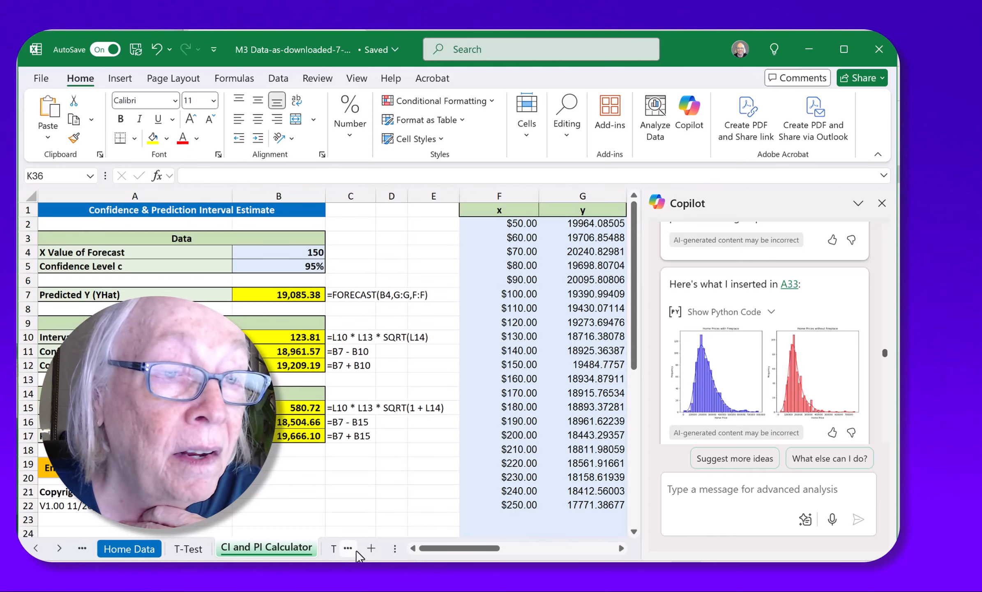
{"action": "left_click", "coordinate": [355, 551]}
{"action": "left_click", "coordinate": [352, 551]}
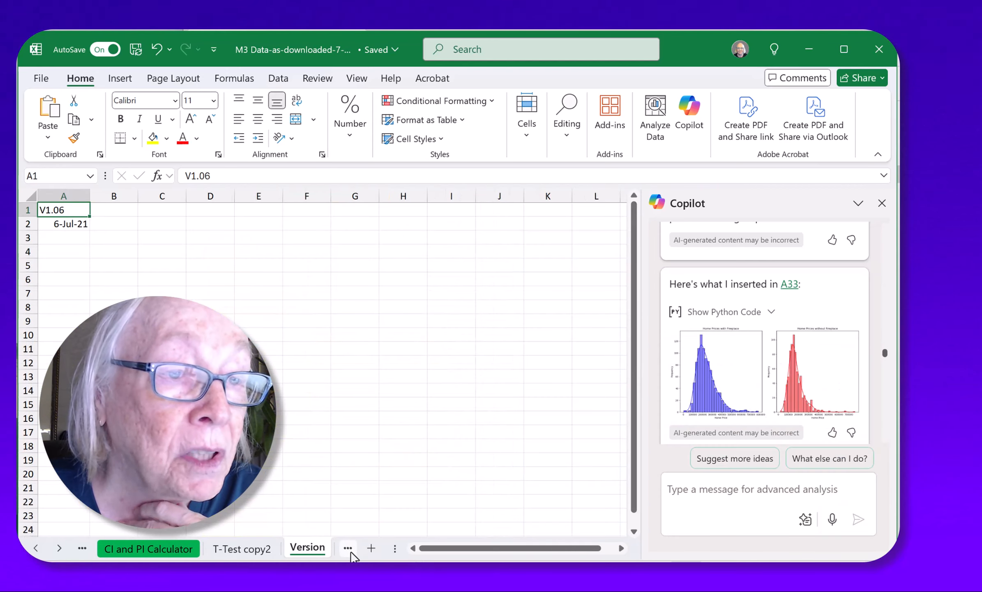
{"action": "left_click", "coordinate": [351, 551]}
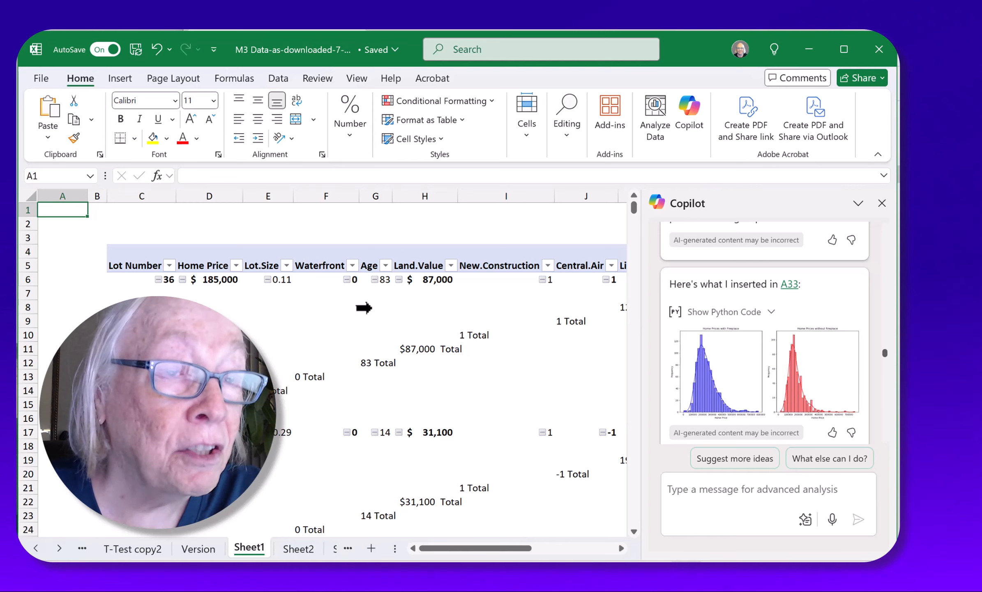
- Go through Sheet2, Sheet3 and Analysis1 to the Analysis2 sheet holding the Python output
{"action": "left_click", "coordinate": [313, 550]}
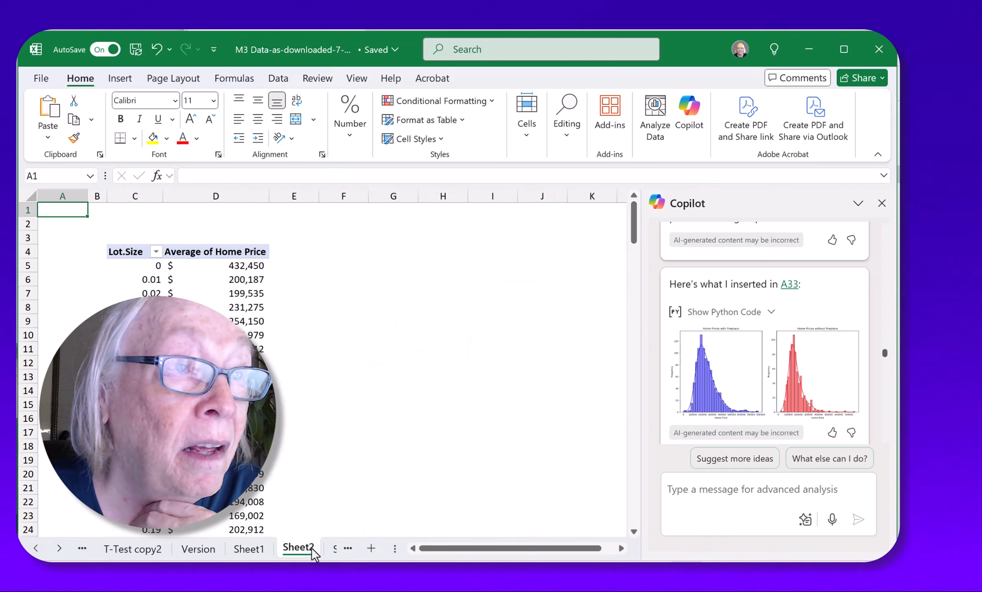
{"action": "left_click", "coordinate": [333, 555]}
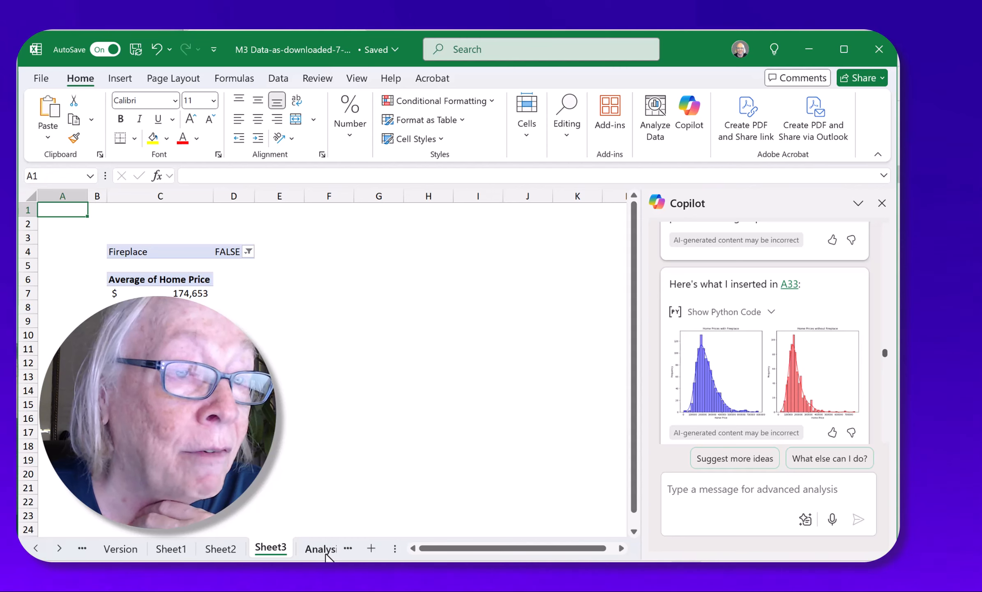
{"action": "left_click", "coordinate": [325, 550]}
{"action": "left_click", "coordinate": [324, 549]}
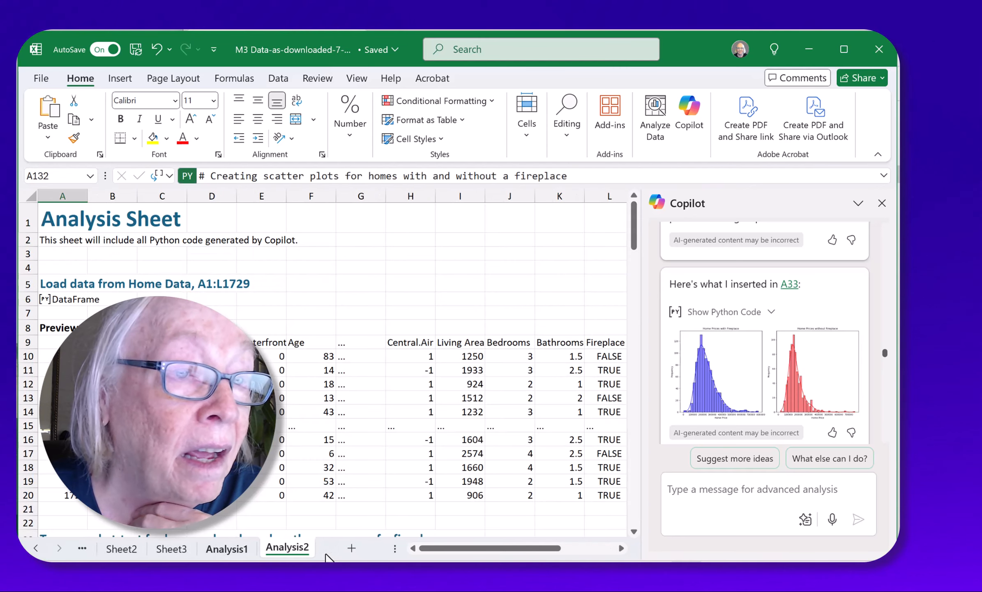
- Examine the loaded data preview, the t-test output and the histograms of home prices with and without a fireplace
{"action": "scroll", "coordinate": [342, 412], "scroll_direction": "down", "scroll_amount": 4}
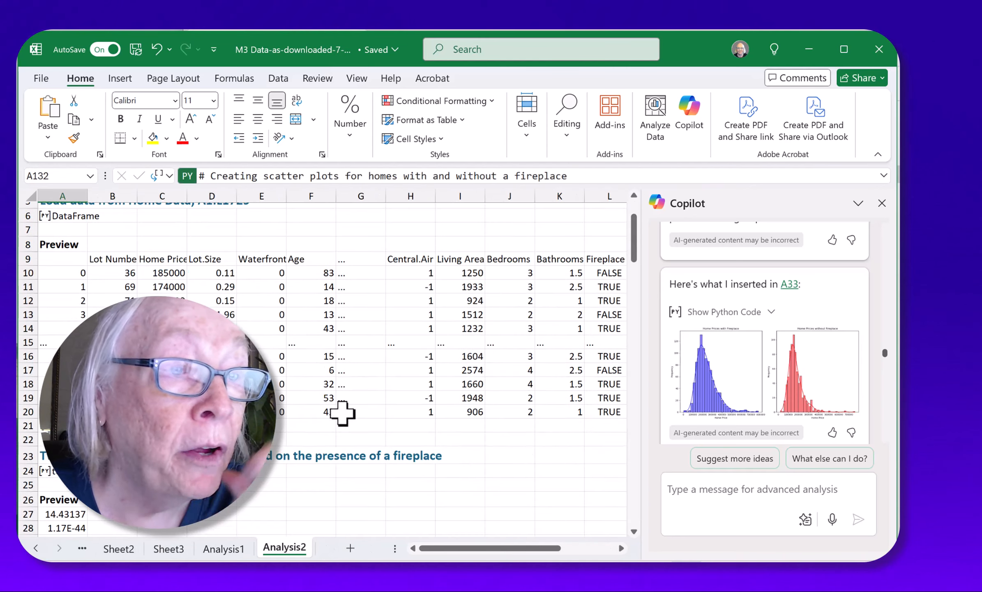
{"action": "scroll", "coordinate": [271, 263], "scroll_direction": "up", "scroll_amount": 5}
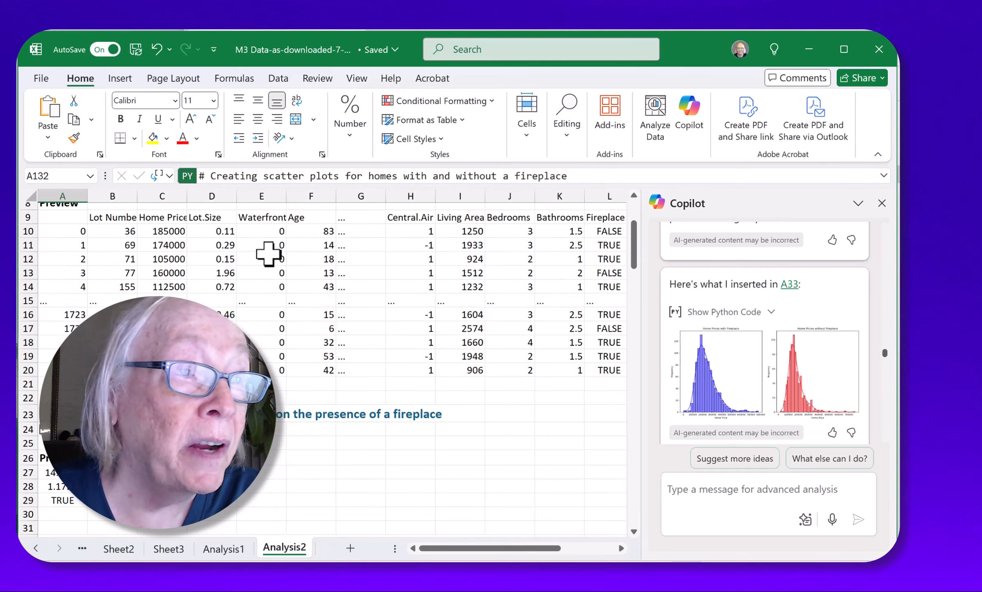
{"action": "scroll", "coordinate": [249, 289], "scroll_direction": "down", "scroll_amount": 1}
{"action": "scroll", "coordinate": [238, 287], "scroll_direction": "down", "scroll_amount": 8}
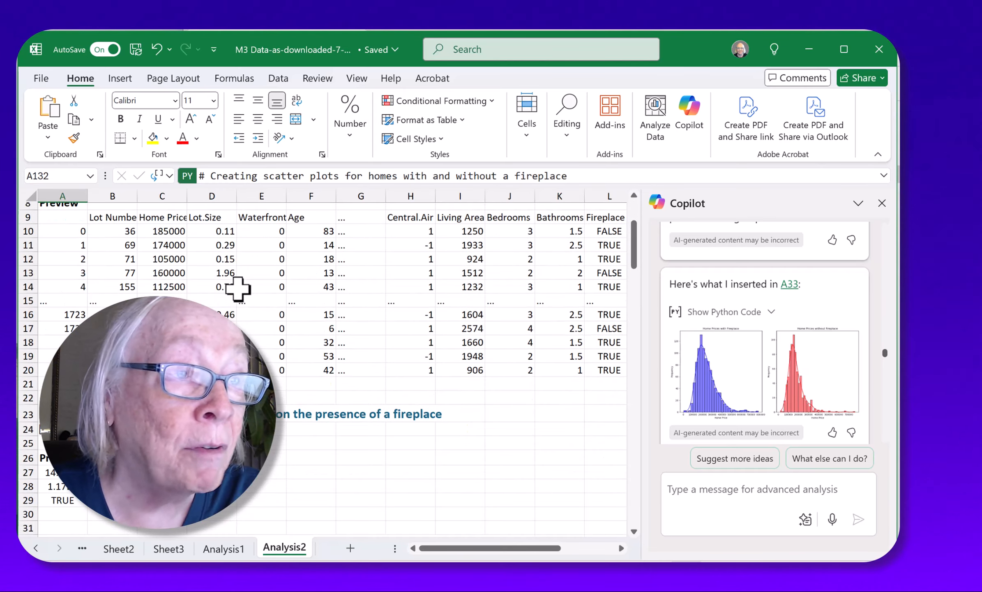
{"action": "scroll", "coordinate": [231, 288], "scroll_direction": "down", "scroll_amount": 1}
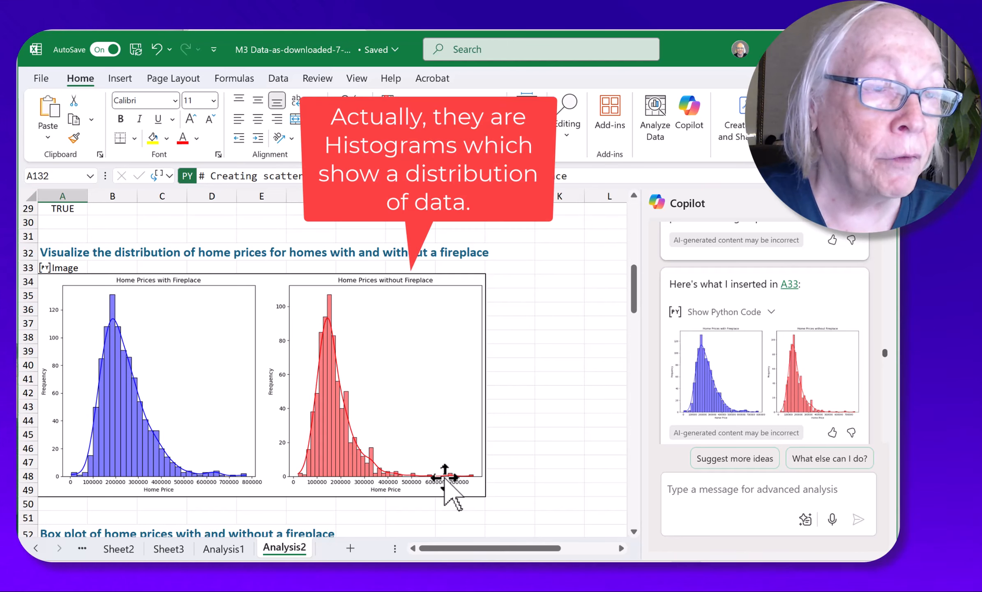
{"action": "scroll", "coordinate": [445, 476], "scroll_direction": "down", "scroll_amount": 3}
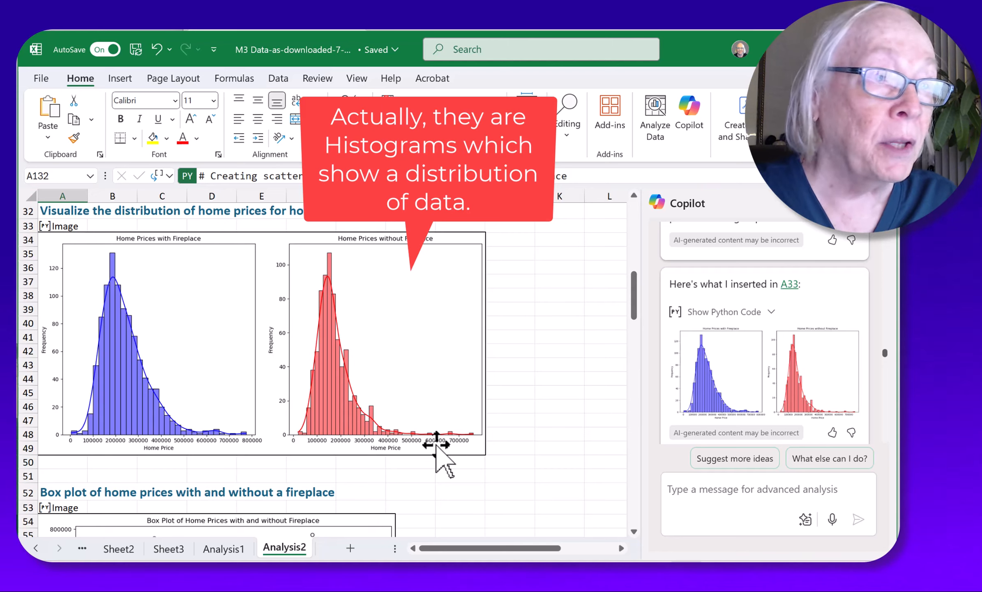
- Examine the box plot of home prices by fireplace on the sheet and read Copilot's replies about it
{"action": "scroll", "coordinate": [438, 444], "scroll_direction": "down", "scroll_amount": 4}
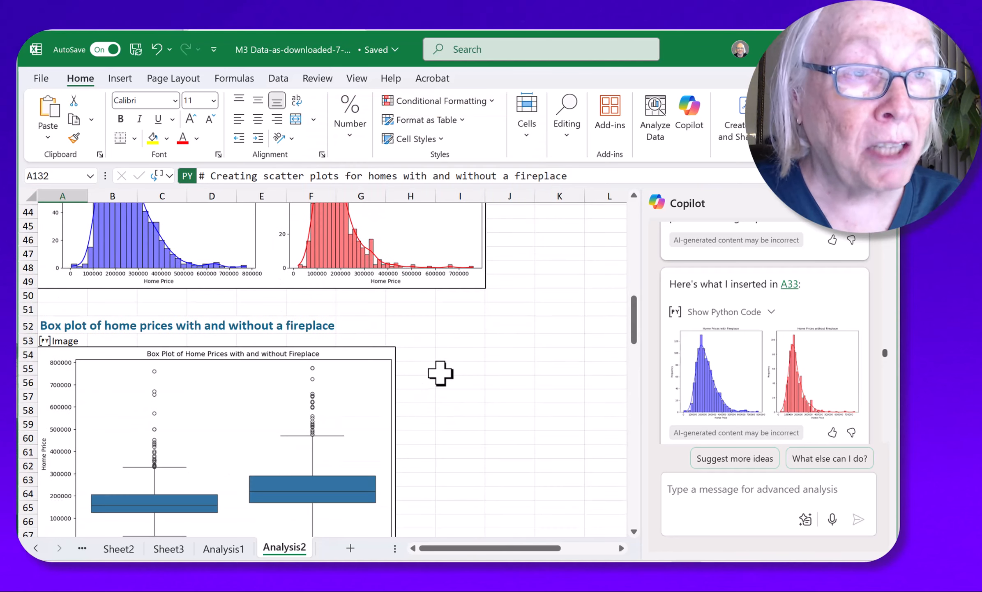
{"action": "scroll", "coordinate": [440, 373], "scroll_direction": "down", "scroll_amount": 2}
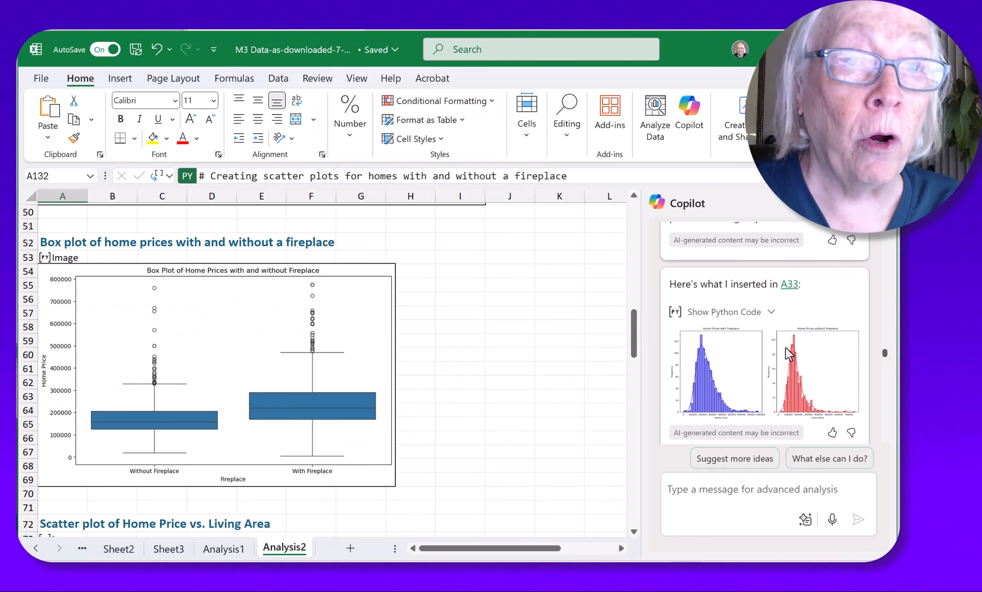
{"action": "scroll", "coordinate": [784, 346], "scroll_direction": "down", "scroll_amount": 10}
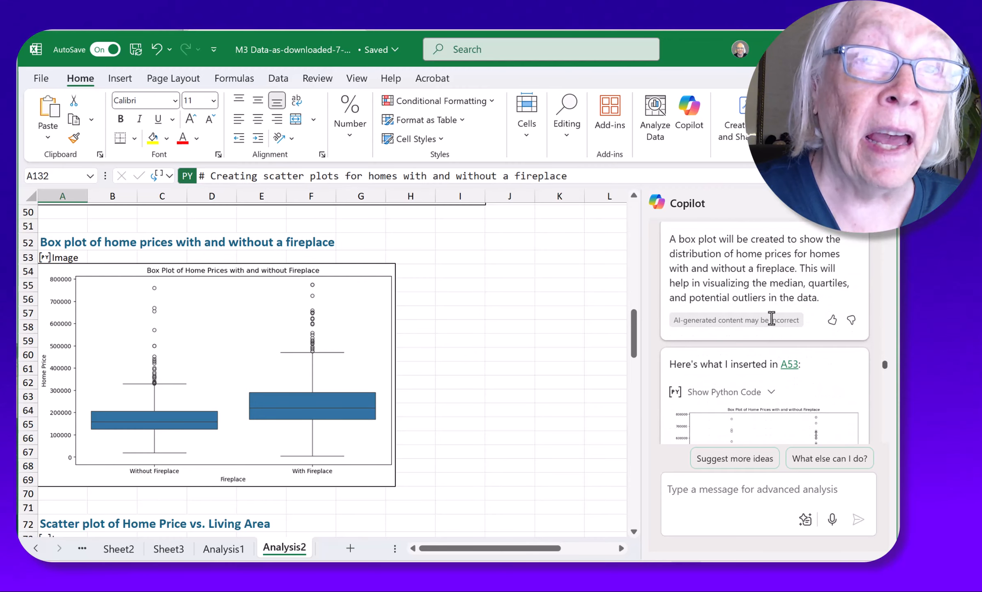
{"action": "scroll", "coordinate": [199, 388], "scroll_direction": "down", "scroll_amount": 5}
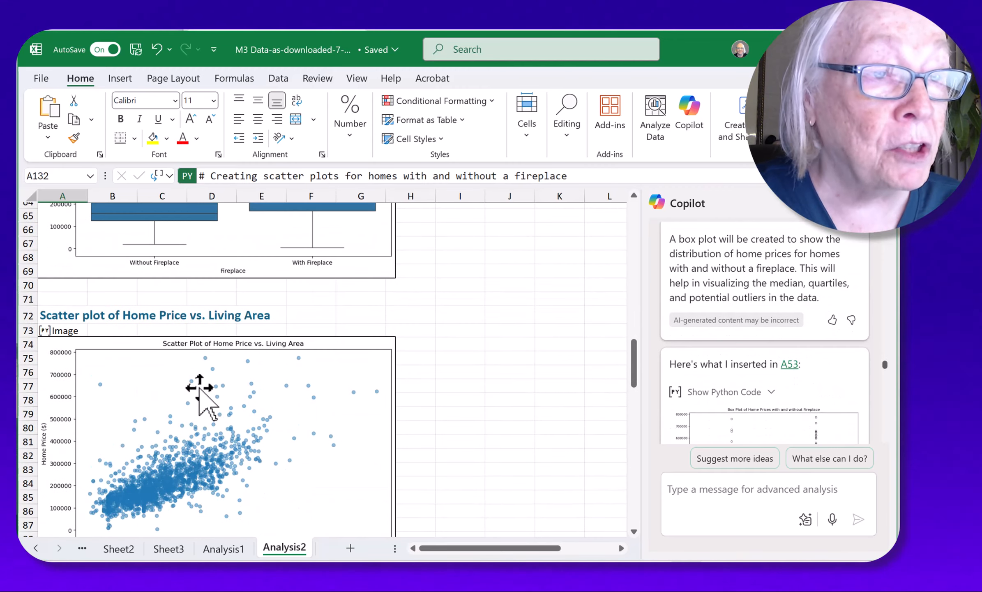
{"action": "scroll", "coordinate": [199, 388], "scroll_direction": "down", "scroll_amount": 1}
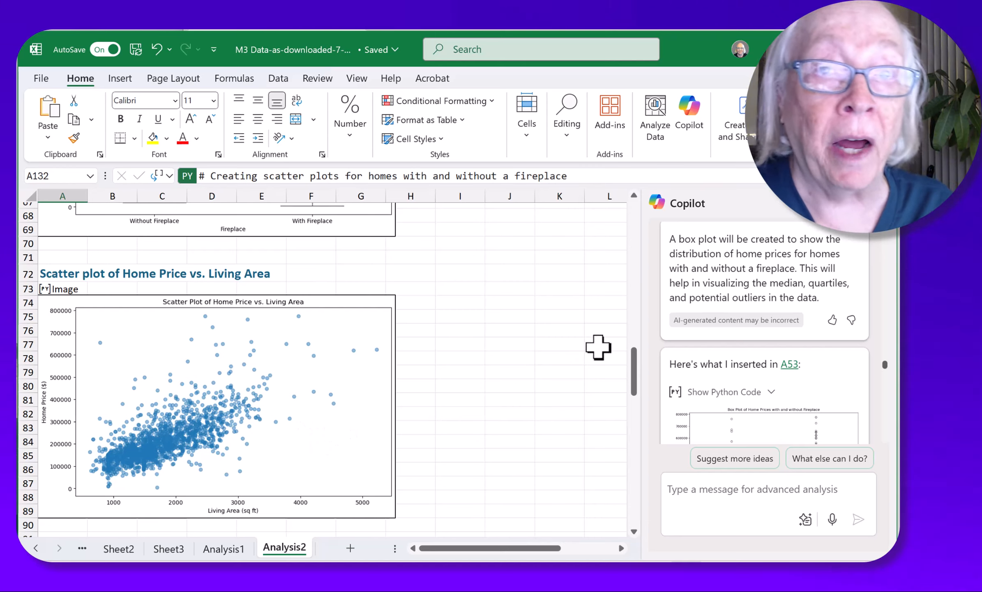
{"action": "scroll", "coordinate": [706, 288], "scroll_direction": "down", "scroll_amount": 5}
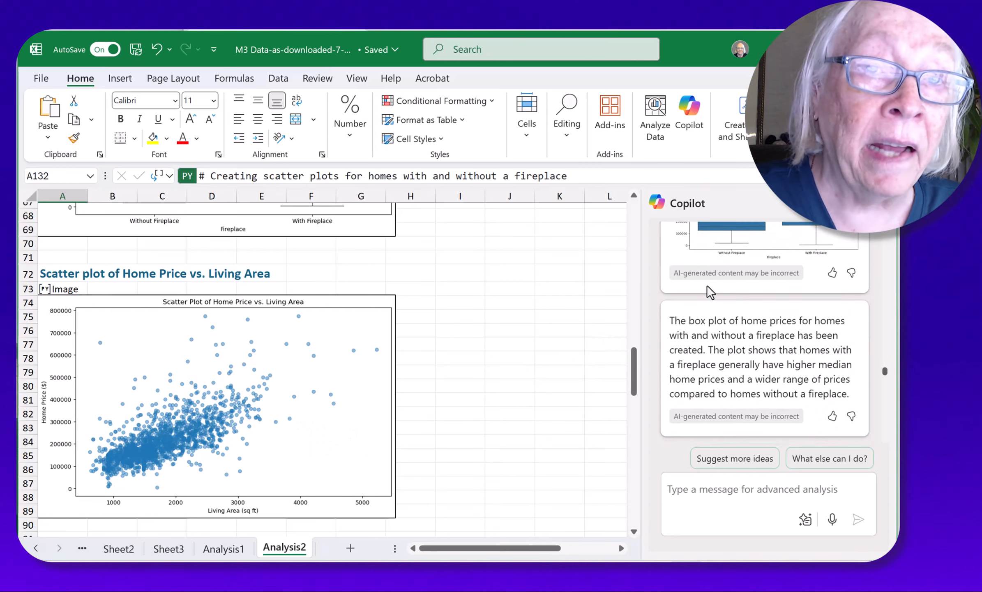
- Read the prompt for a scatter plot of Home Price against living area, along with Copilot's inserted chart and summary
{"action": "scroll", "coordinate": [702, 307], "scroll_direction": "down", "scroll_amount": 5}
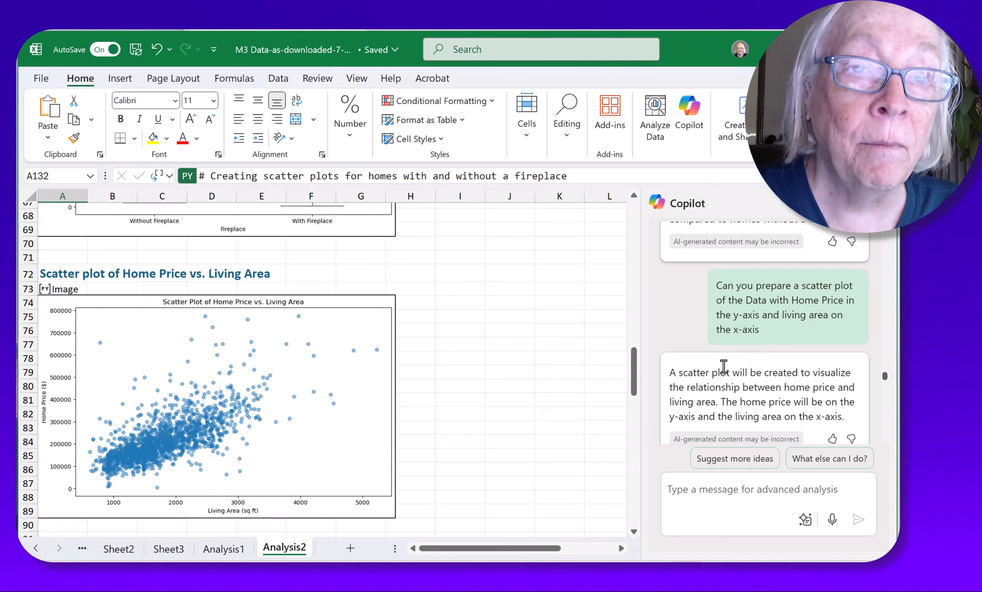
{"action": "scroll", "coordinate": [721, 347], "scroll_direction": "down", "scroll_amount": 2}
{"action": "scroll", "coordinate": [725, 341], "scroll_direction": "down", "scroll_amount": 2}
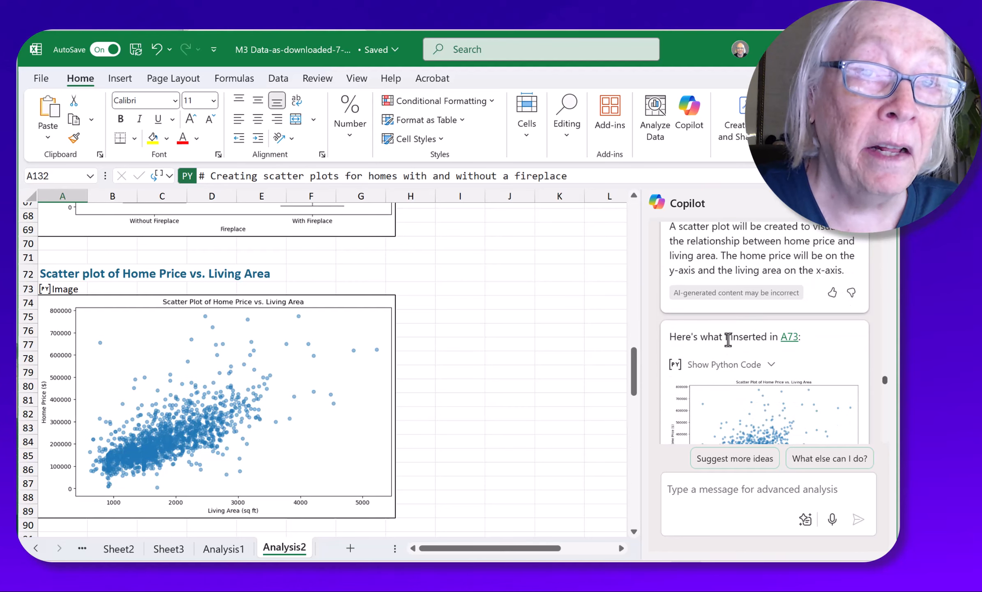
{"action": "scroll", "coordinate": [731, 333], "scroll_direction": "down", "scroll_amount": 2}
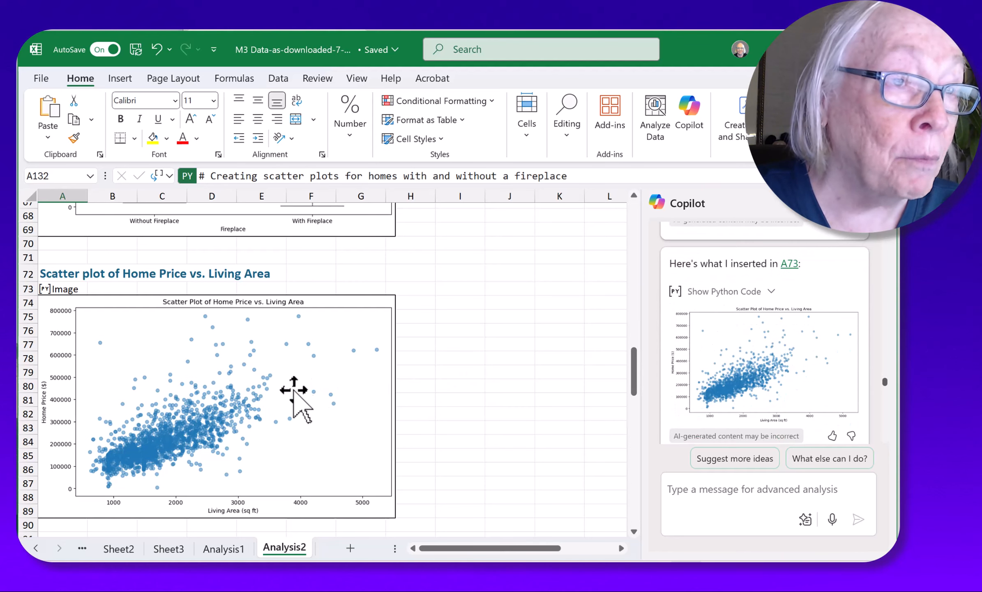
{"action": "scroll", "coordinate": [723, 345], "scroll_direction": "down", "scroll_amount": 2}
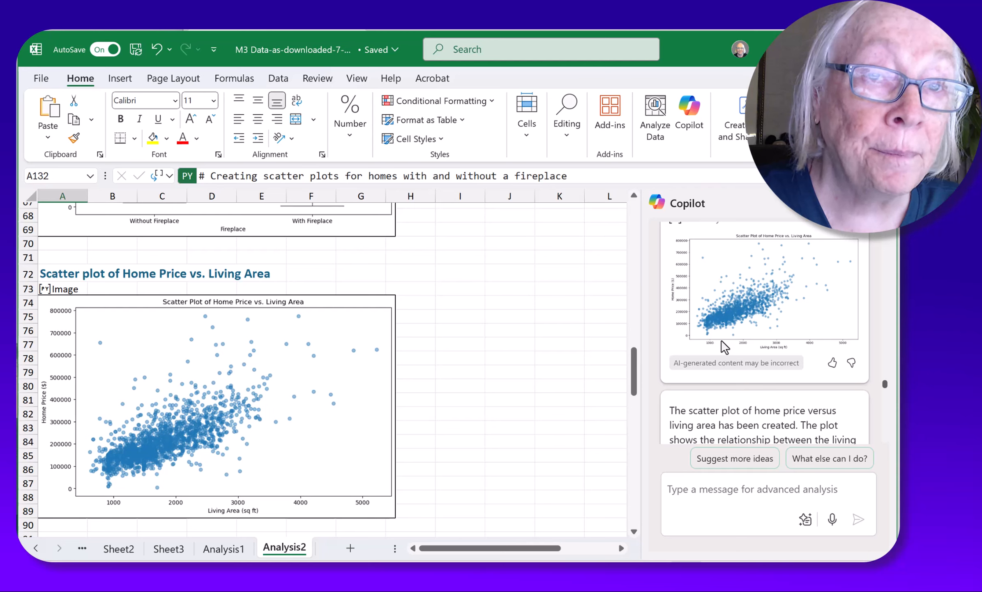
{"action": "scroll", "coordinate": [723, 347], "scroll_direction": "down", "scroll_amount": 2}
{"action": "scroll", "coordinate": [724, 345], "scroll_direction": "down", "scroll_amount": 2}
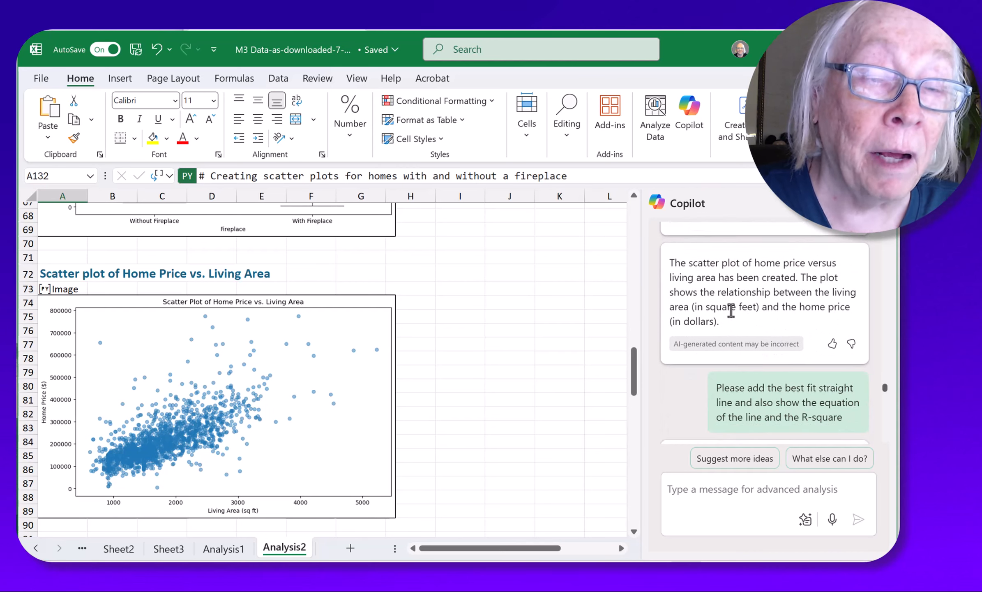
- Review the prompt for a best fit line, equation and R-square, and examine the best-fit scatter plots on Analysis2
{"action": "scroll", "coordinate": [727, 312], "scroll_direction": "down", "scroll_amount": 2}
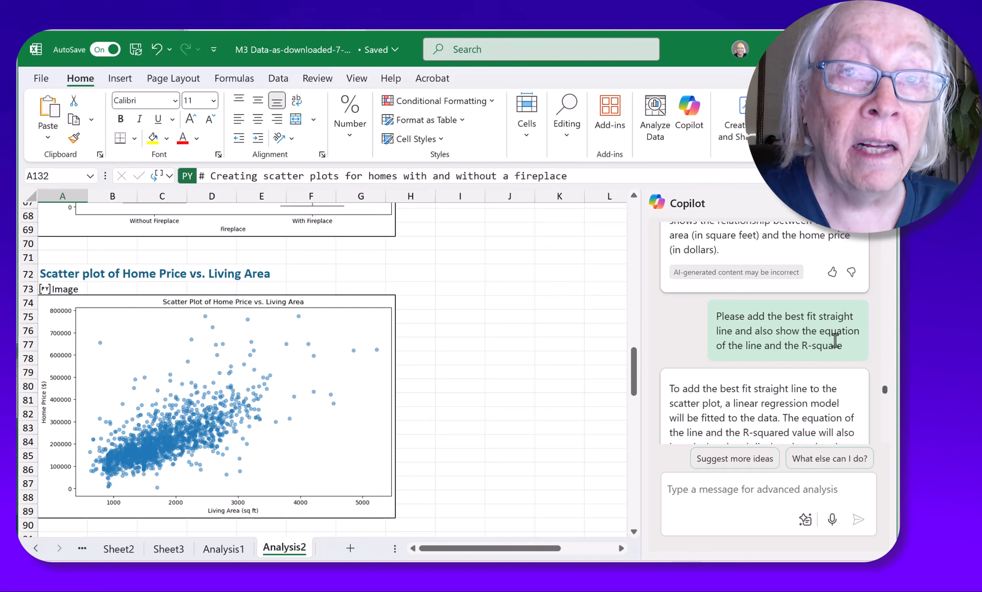
{"action": "scroll", "coordinate": [222, 365], "scroll_direction": "down", "scroll_amount": 5}
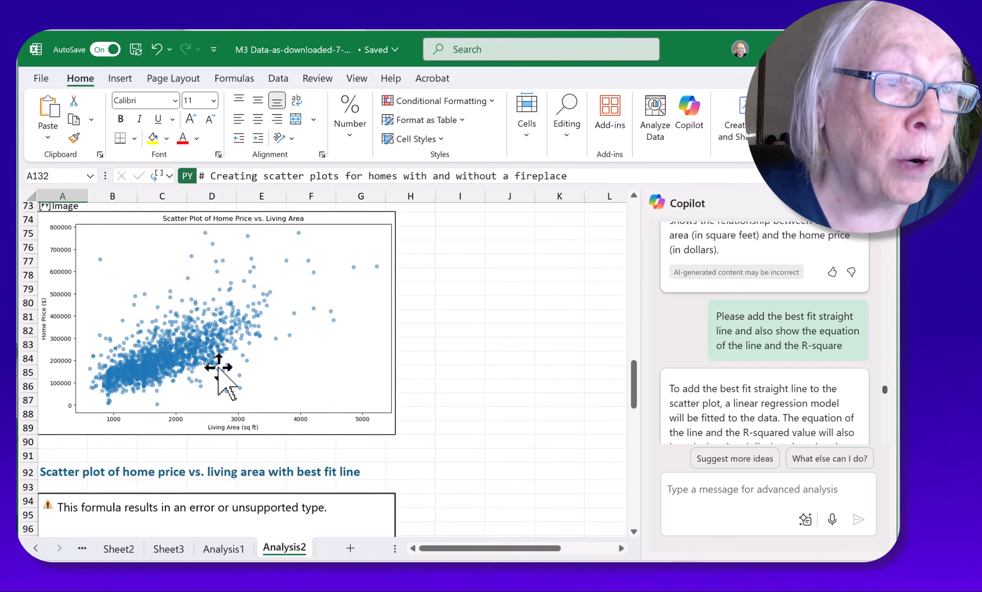
{"action": "scroll", "coordinate": [219, 359], "scroll_direction": "down", "scroll_amount": 2}
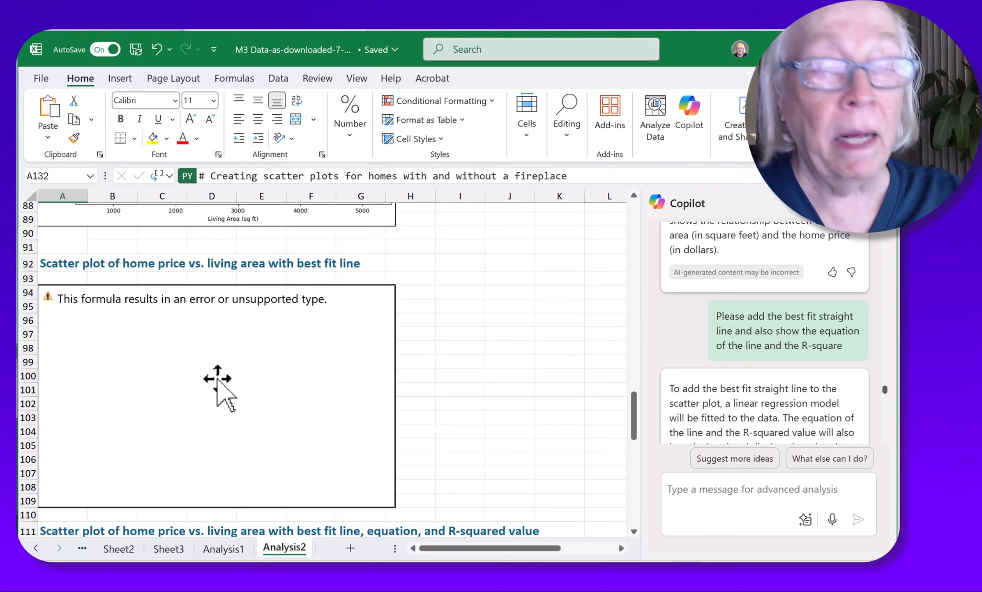
{"action": "scroll", "coordinate": [254, 358], "scroll_direction": "down", "scroll_amount": 2}
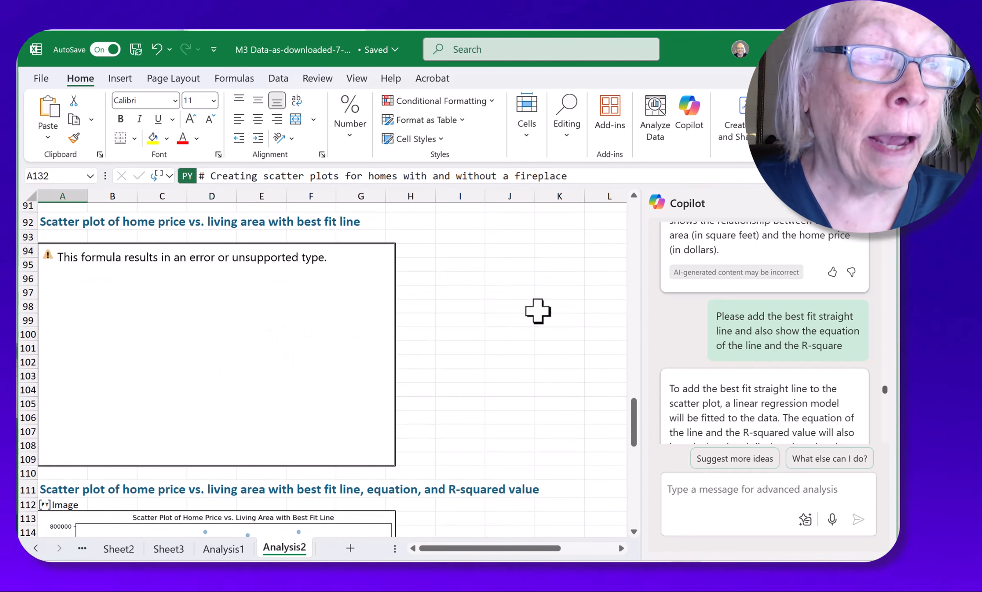
{"action": "scroll", "coordinate": [526, 304], "scroll_direction": "down", "scroll_amount": 5}
{"action": "scroll", "coordinate": [698, 294], "scroll_direction": "down", "scroll_amount": 7}
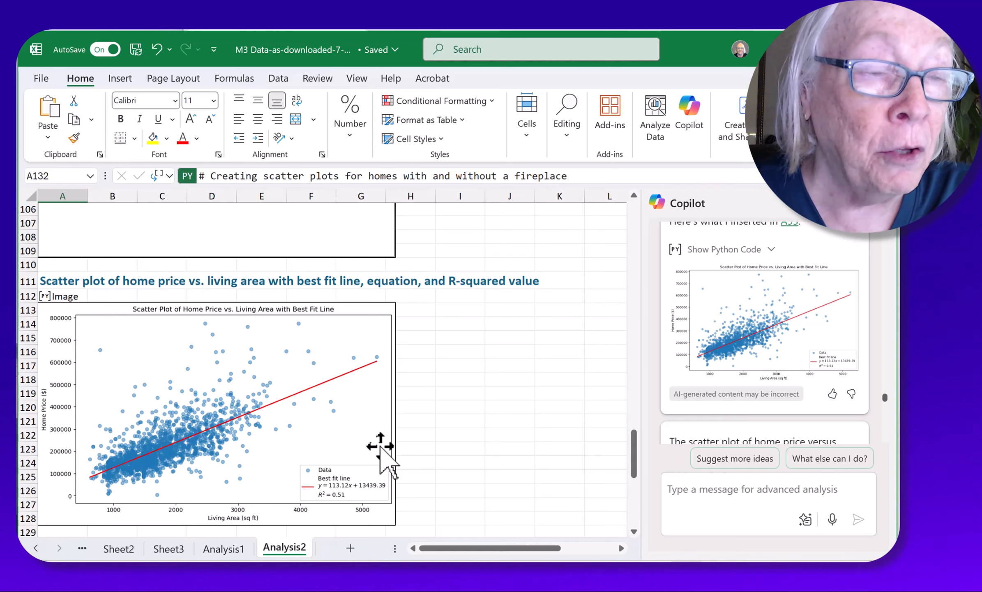
{"action": "scroll", "coordinate": [380, 446], "scroll_direction": "down", "scroll_amount": 8}
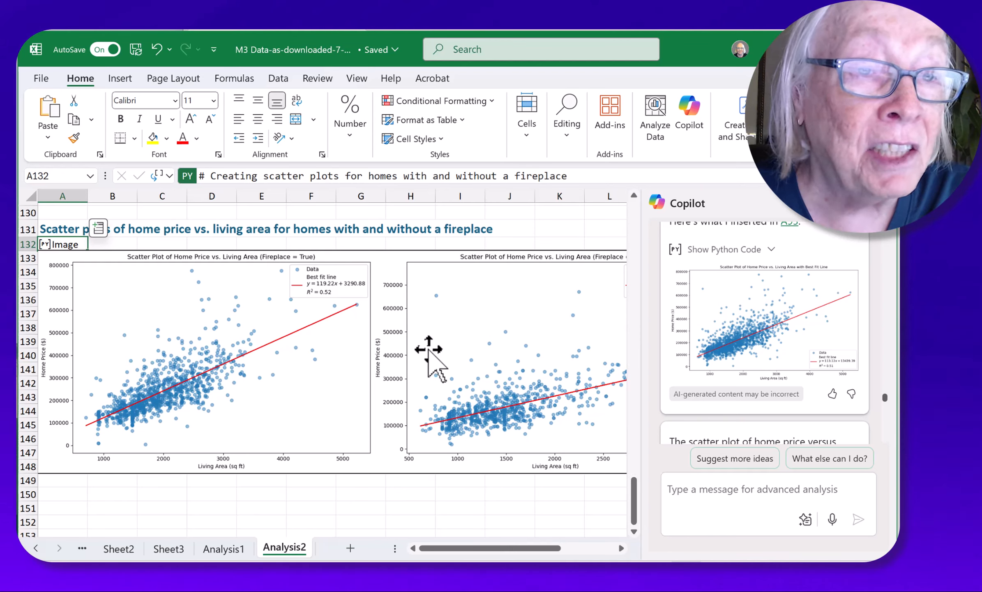
- Read Copilot's replies on the redone best-fit scatter plot and the follow-up comment about the wrong equation and R-square values
{"action": "scroll", "coordinate": [723, 370], "scroll_direction": "down", "scroll_amount": 4}
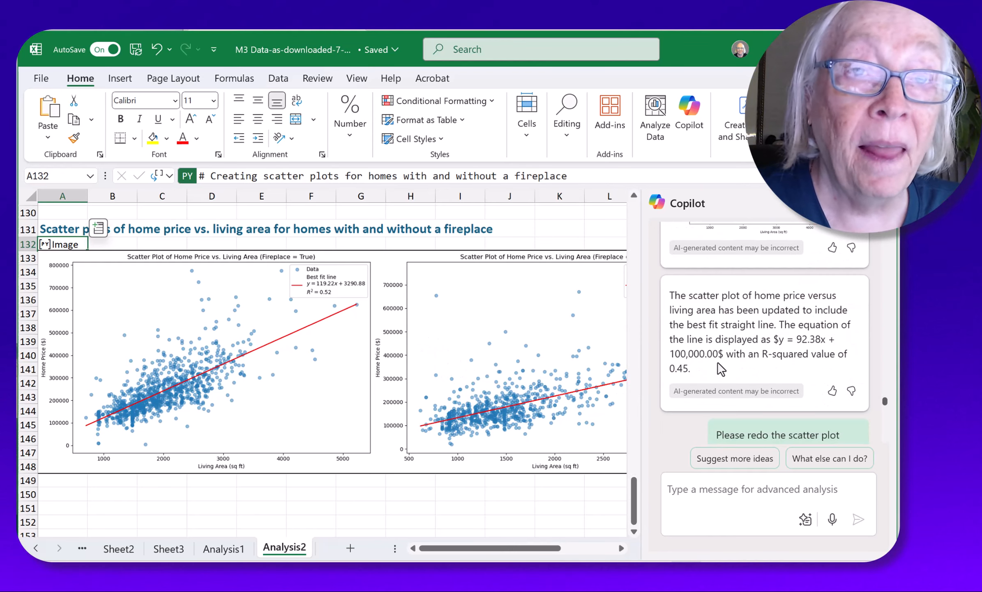
{"action": "scroll", "coordinate": [718, 365], "scroll_direction": "down", "scroll_amount": 9}
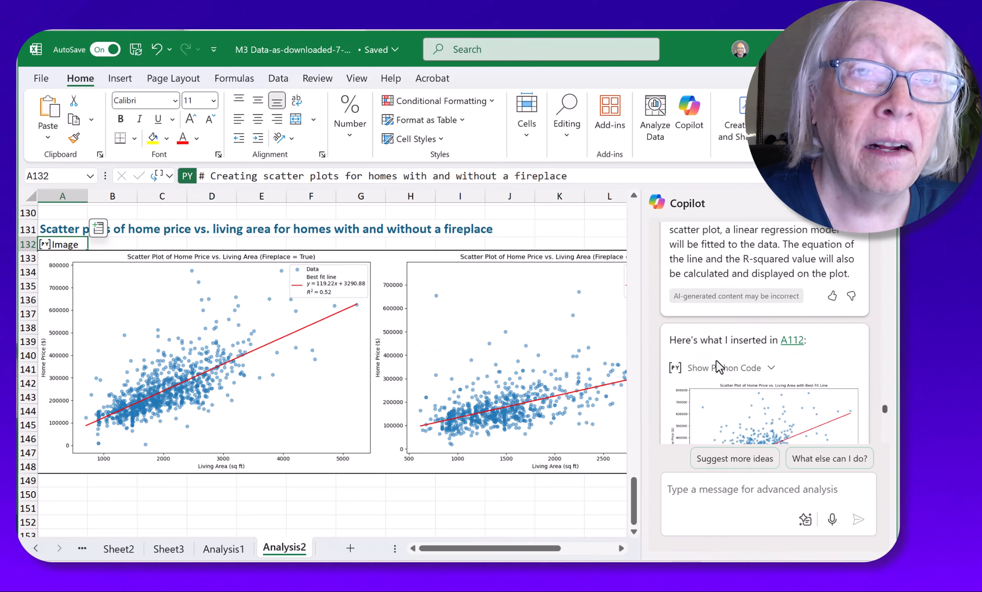
{"action": "scroll", "coordinate": [716, 361], "scroll_direction": "down", "scroll_amount": 8}
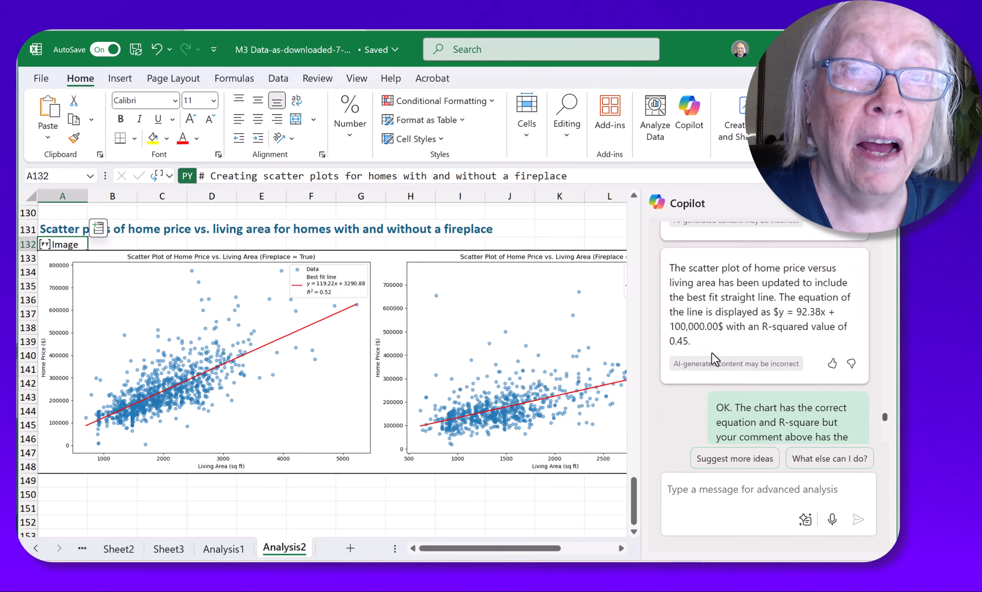
{"action": "scroll", "coordinate": [776, 300], "scroll_direction": "down", "scroll_amount": 2}
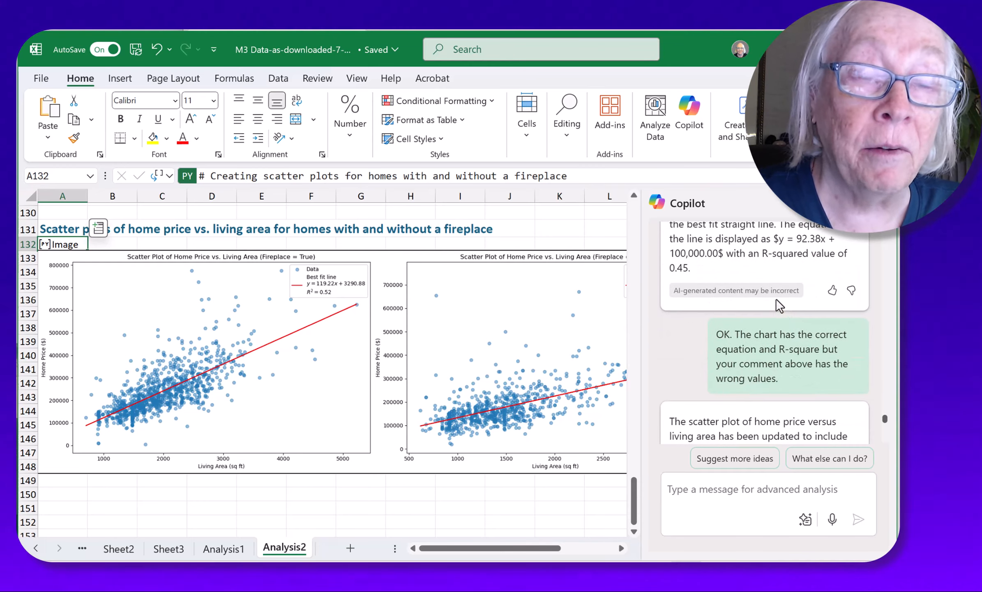
{"action": "scroll", "coordinate": [776, 300], "scroll_direction": "down", "scroll_amount": 4}
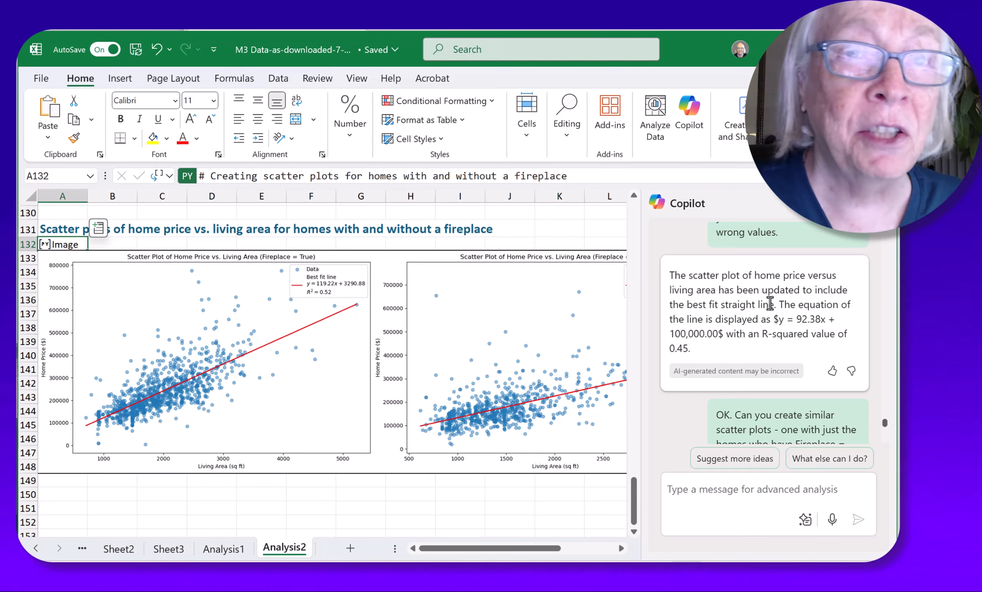
- Read the prompt for separate scatter plots with Fireplace = True and Fireplace = False, and Copilot's reply to it
{"action": "scroll", "coordinate": [756, 291], "scroll_direction": "down", "scroll_amount": 4}
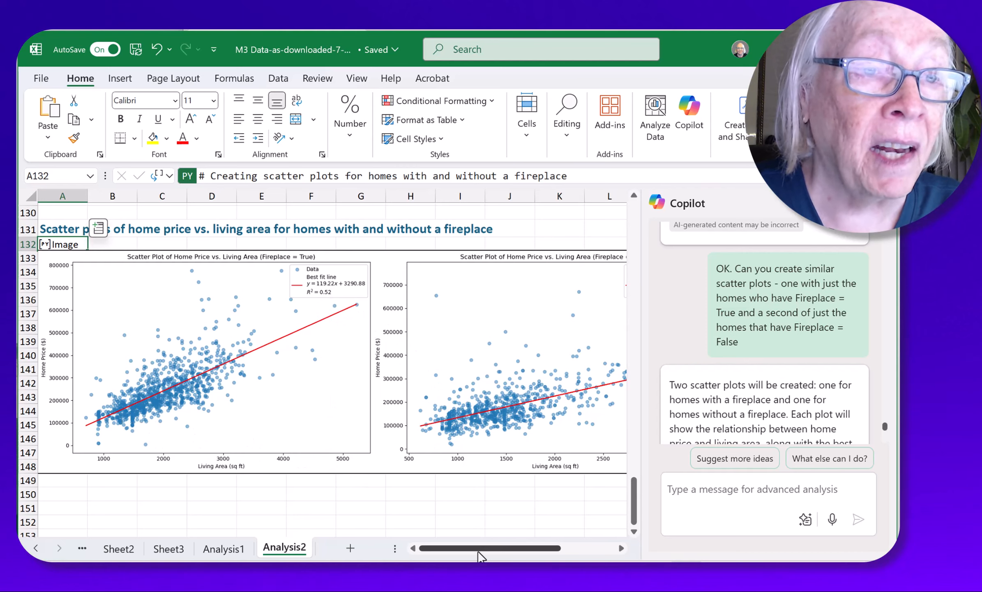
{"action": "mouse_move", "coordinate": [483, 551]}
{"action": "left_mouse_down"}
{"action": "mouse_move", "coordinate": [491, 549]}
{"action": "mouse_move", "coordinate": [482, 549]}
{"action": "left_mouse_up"}
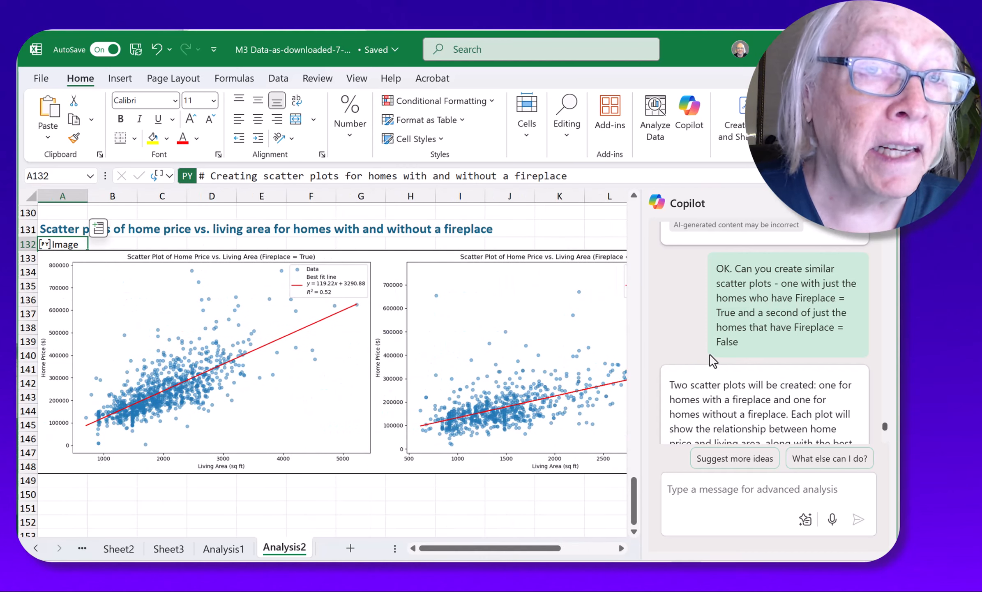
{"action": "scroll", "coordinate": [709, 354], "scroll_direction": "down", "scroll_amount": 3}
{"action": "scroll", "coordinate": [708, 352], "scroll_direction": "down", "scroll_amount": 10}
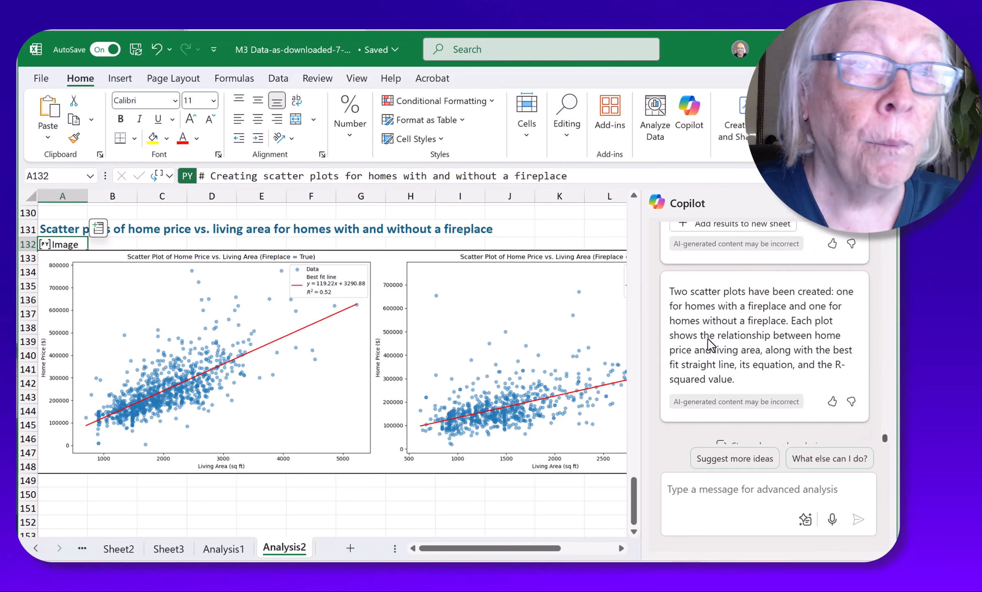